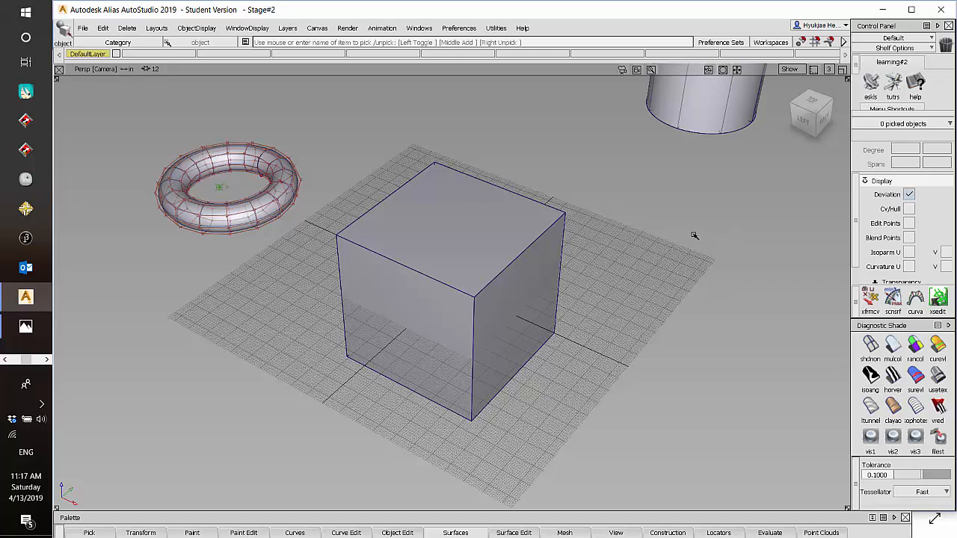
left_click(732, 218, "ctrl+shift")
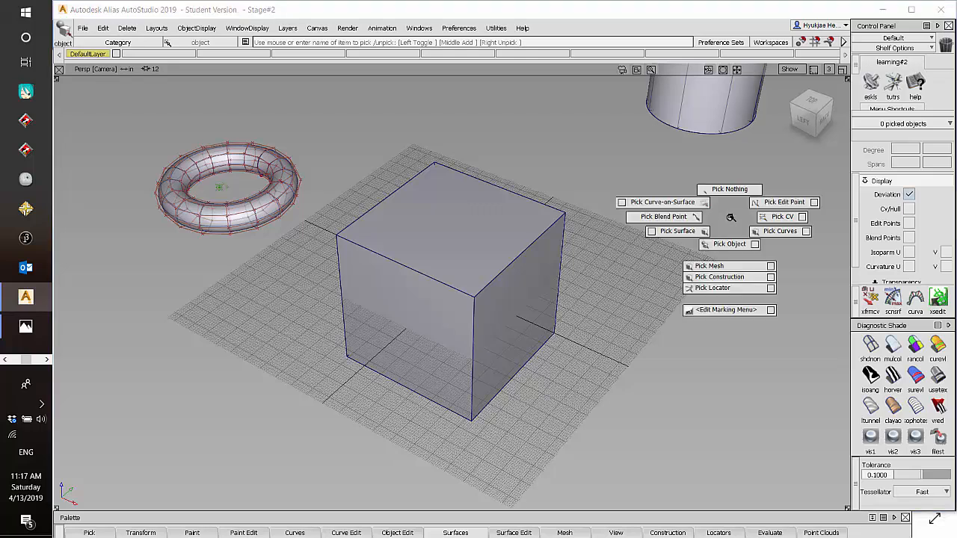
left_click(727, 348, "ctrl+shift")
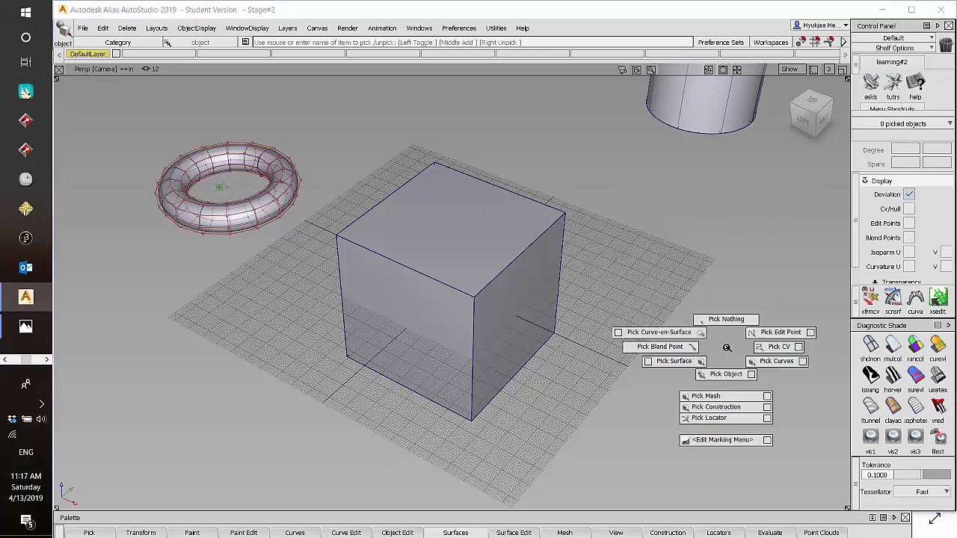
left_click(694, 196, "ctrl+shift")
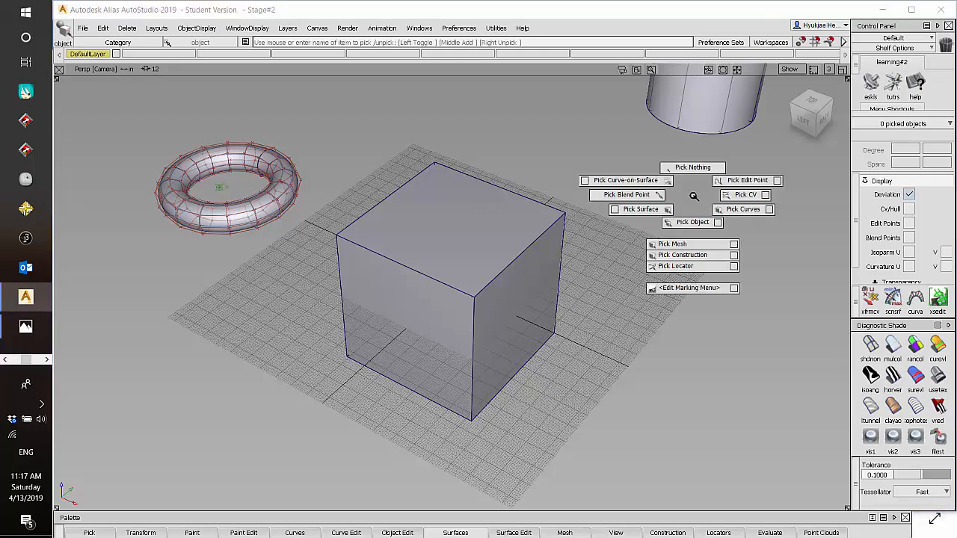
mouse_move(694, 196)
left_mouse_down("ctrl+shift")
mouse_move(693, 222)
mouse_move(725, 197)
mouse_move(716, 210)
mouse_move(665, 211)
mouse_move(693, 199)
mouse_move(692, 169)
mouse_move(691, 199)
left_mouse_up("ctrl+shift")
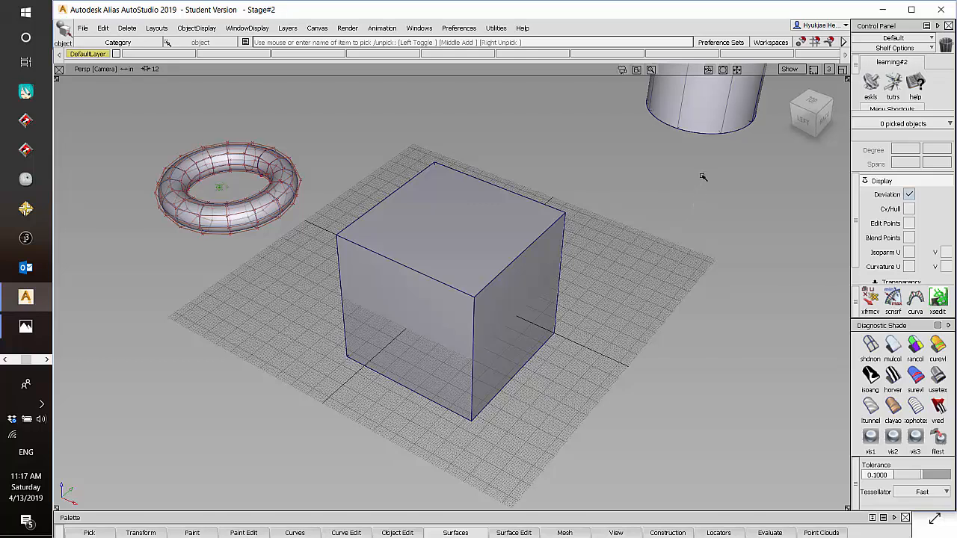
Activate Pick Object and toggle the pick on and off for the torus and the cylinder.
left_click_drag(698, 182, 696, 213, "ctrl+shift")
left_click(259, 206)
left_click(265, 205)
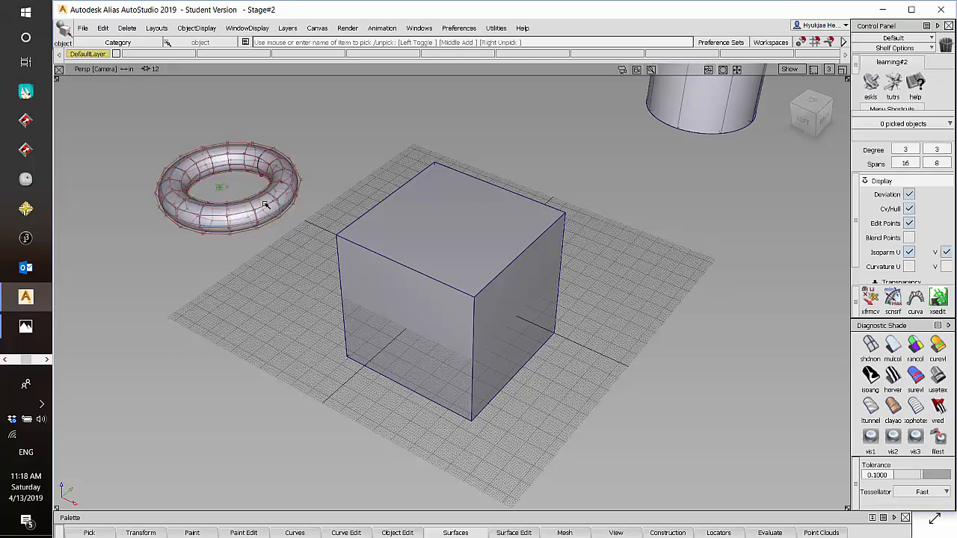
left_click(682, 115)
left_click(675, 117)
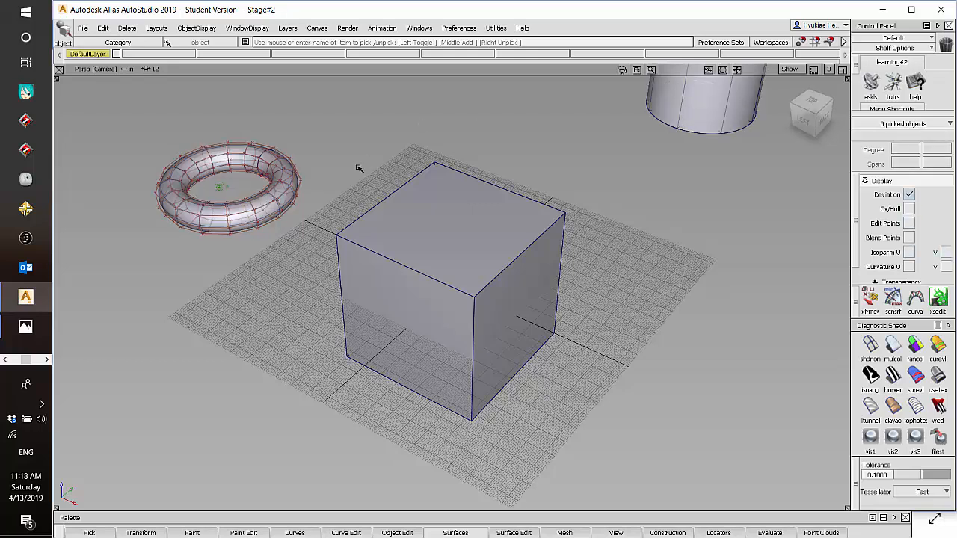
Toggle the pick repeatedly on the torus and on the cylinder, leaving both unpicked.
left_click(263, 176)
left_click(277, 177)
left_click(274, 161)
left_click(270, 161)
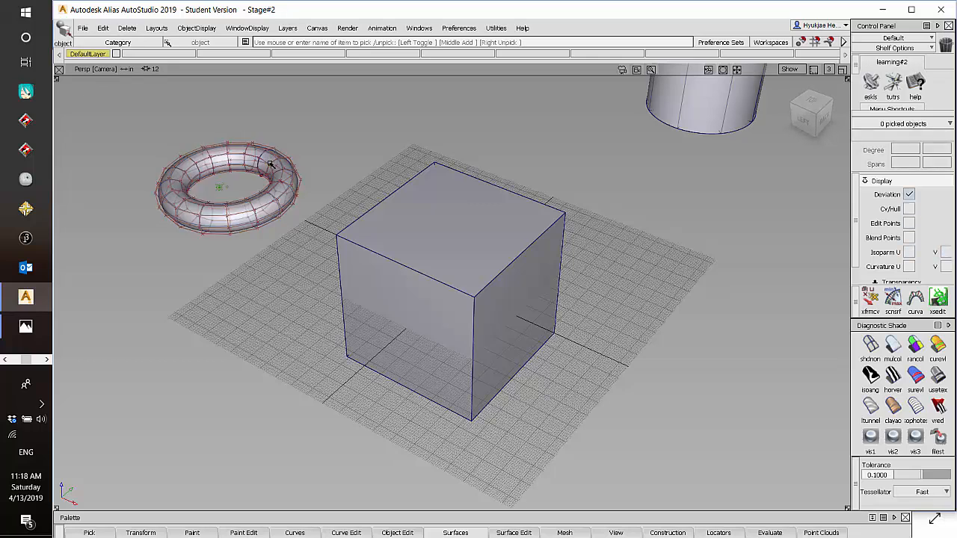
left_click(271, 163)
left_click(272, 162)
left_click(682, 106)
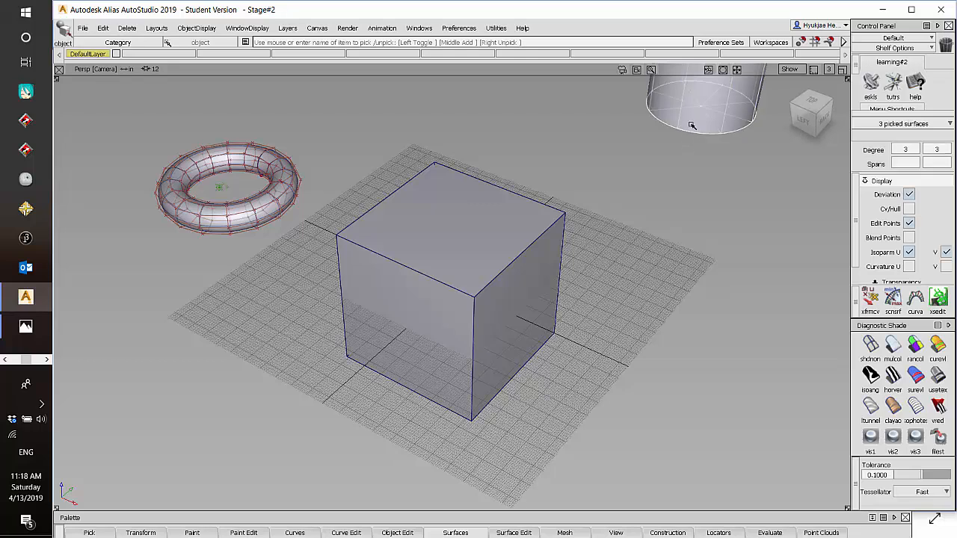
left_click(682, 122)
left_click(682, 122)
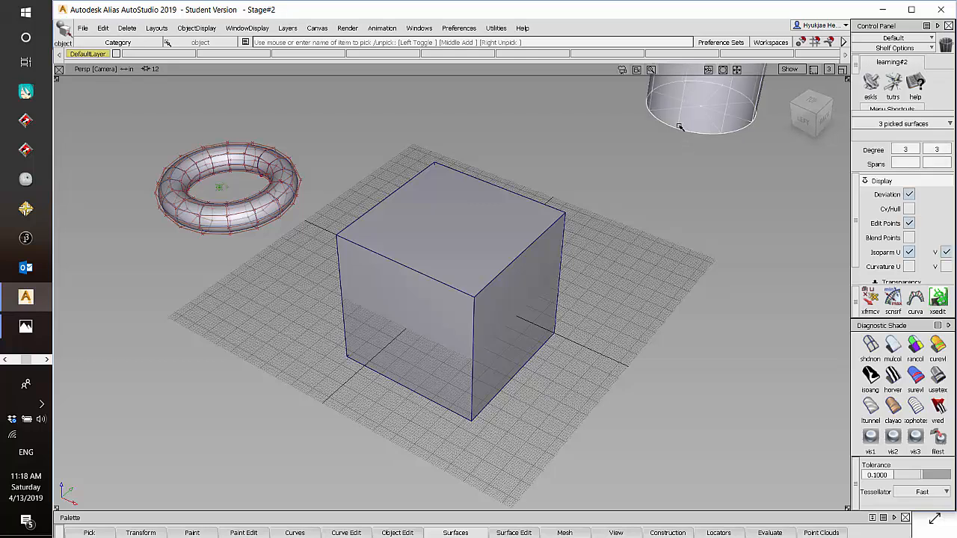
left_click(681, 122)
Toggle the pick on and off repeatedly for the cube by its top rear edge.
left_click(527, 202)
left_click(528, 201)
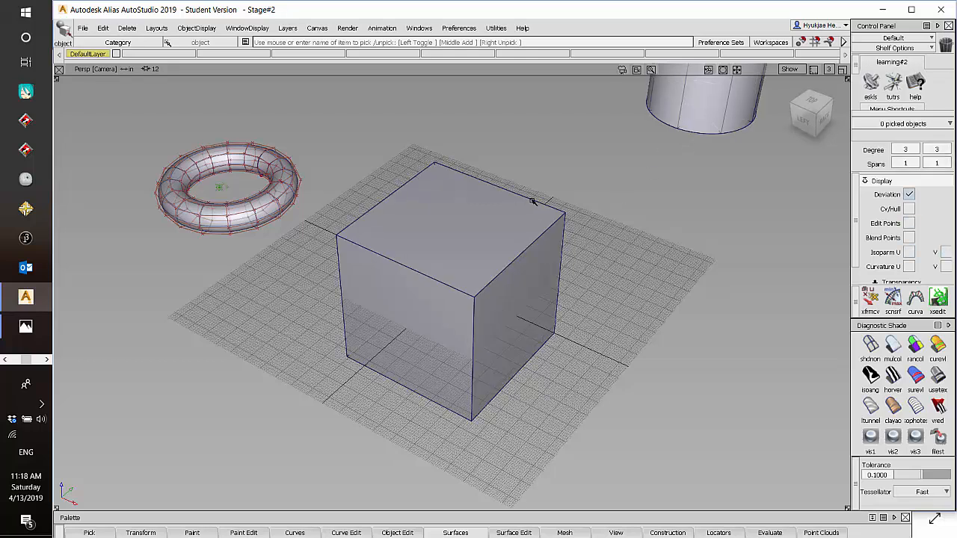
left_click(534, 201)
left_click(538, 210)
left_click(525, 204)
left_click(498, 203)
left_click(506, 192)
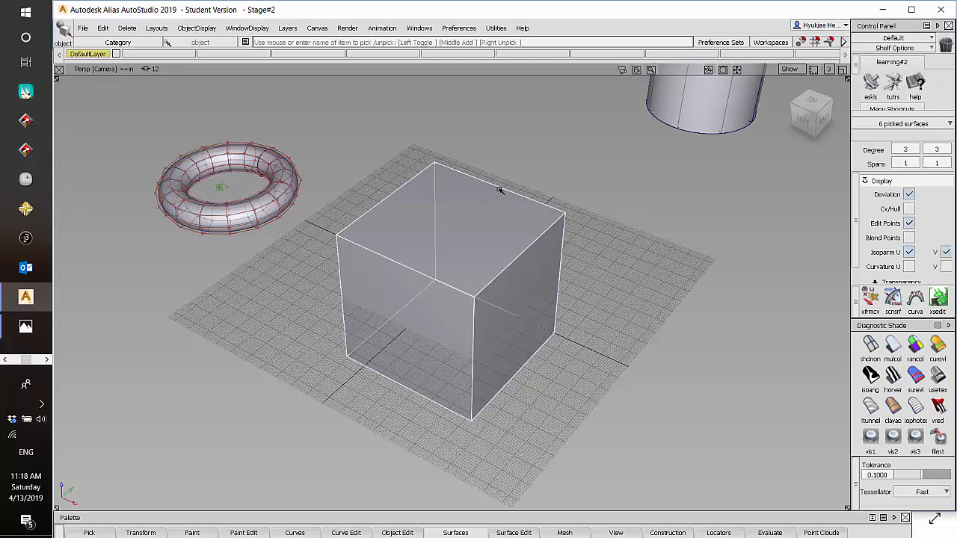
left_click(499, 190)
left_click(500, 190)
left_click(499, 192)
left_click(497, 192)
left_click(499, 192)
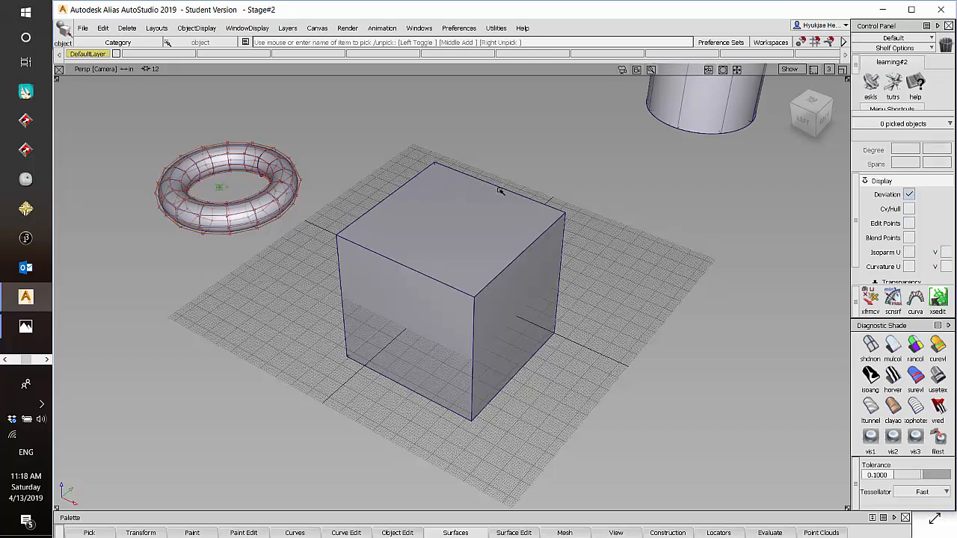
Pick the cube, torus and cylinder together, and clear the selection with Pick Nothing.
left_click(500, 191)
left_click(298, 188)
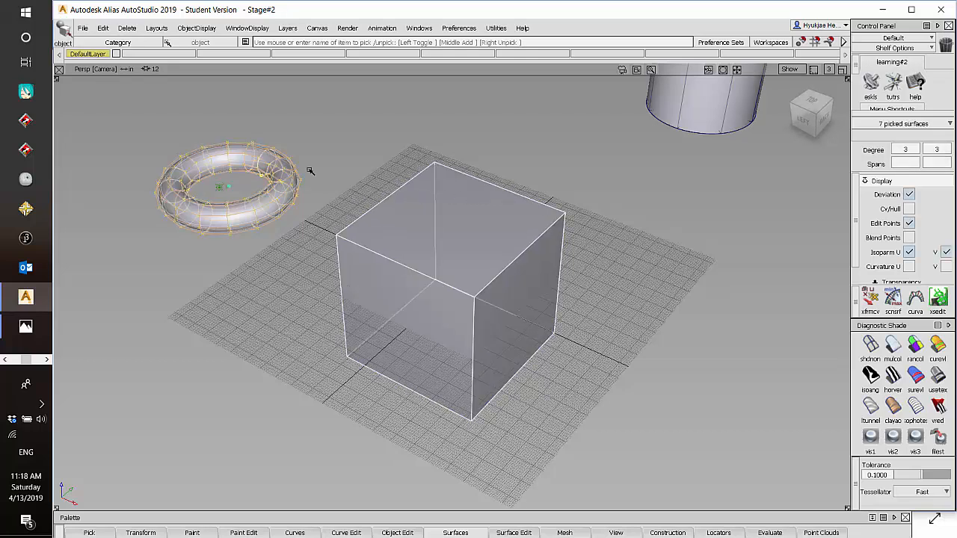
left_click(681, 125)
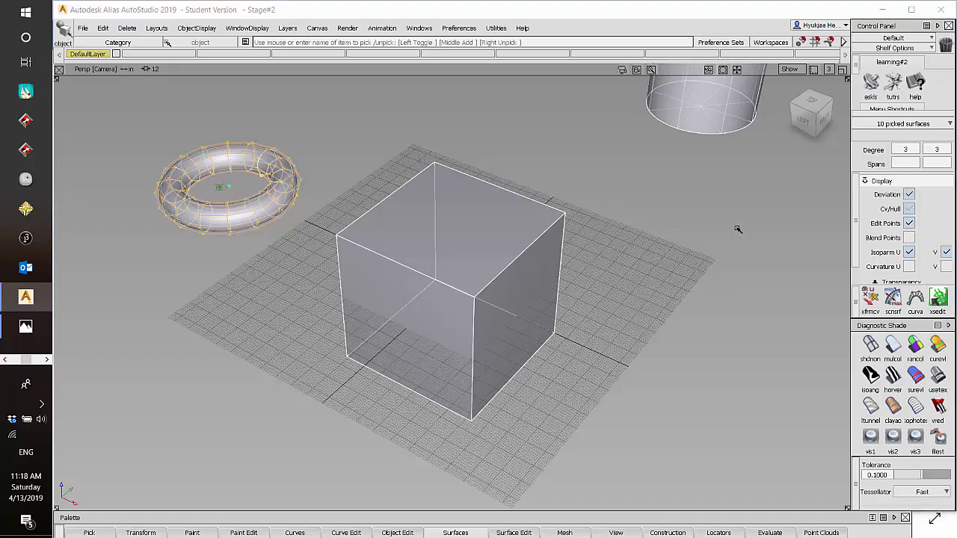
right_click_drag(737, 229, 725, 200, "ctrl+shift")
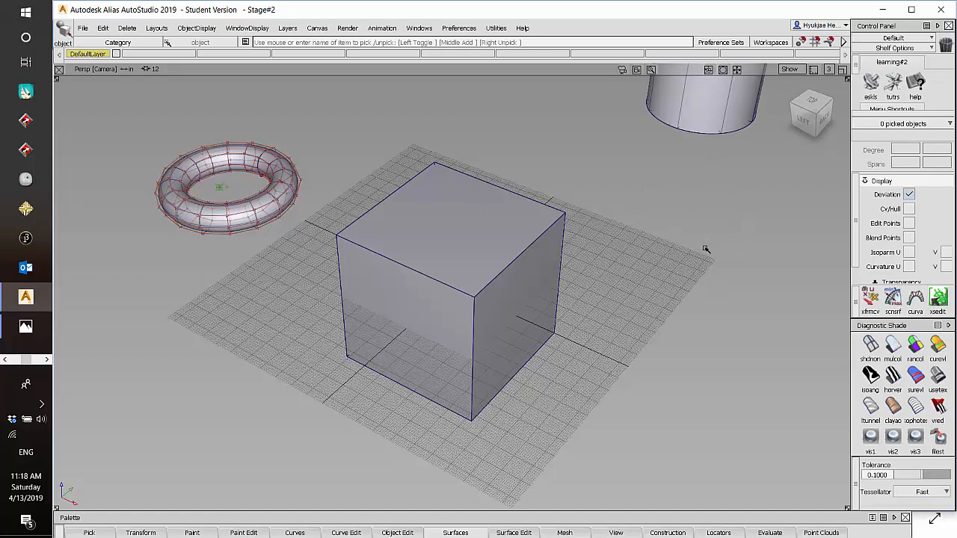
Box-pick the cylinder and the cube, add the torus, and clear the selection with Pick Nothing.
left_click_drag(706, 148, 685, 186)
left_click_drag(617, 215, 437, 372)
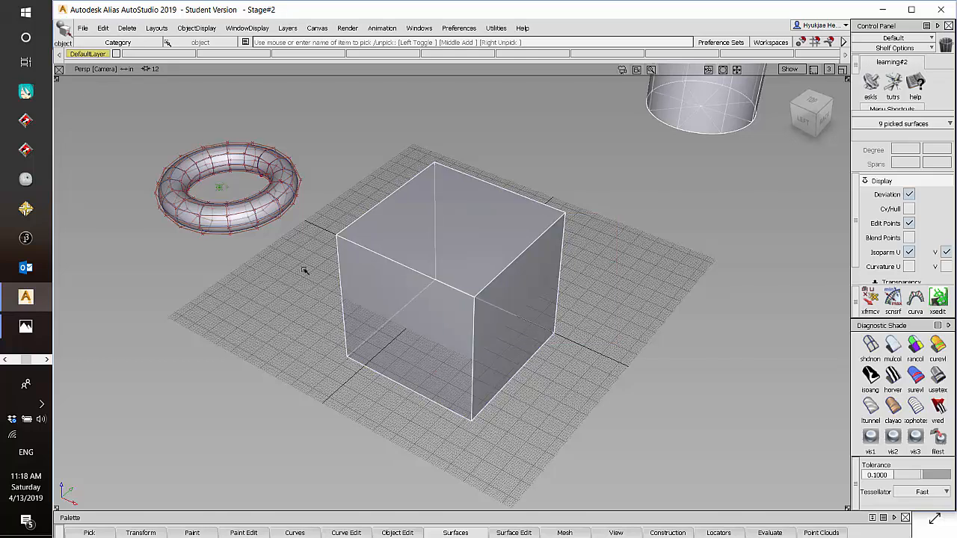
left_click(267, 188)
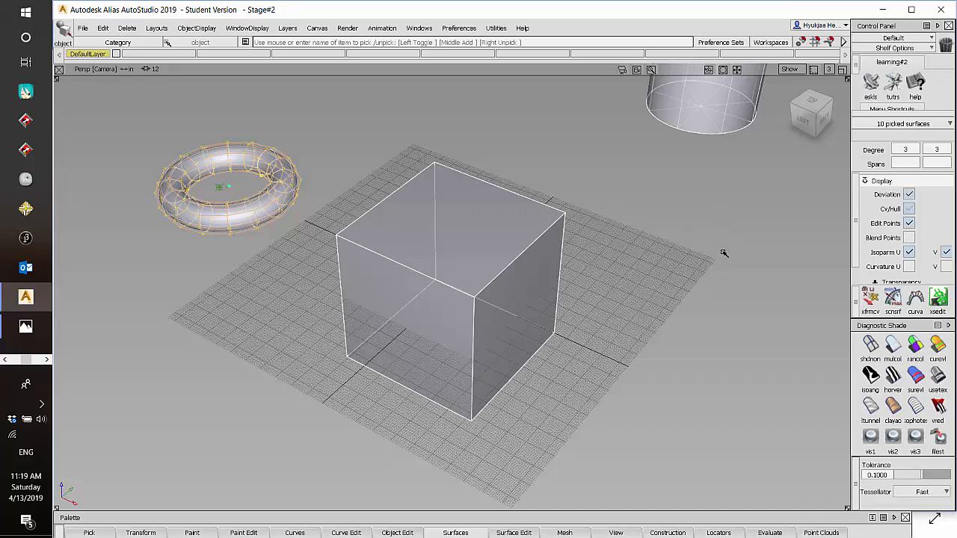
left_click_drag(728, 250, 723, 199, "ctrl+shift")
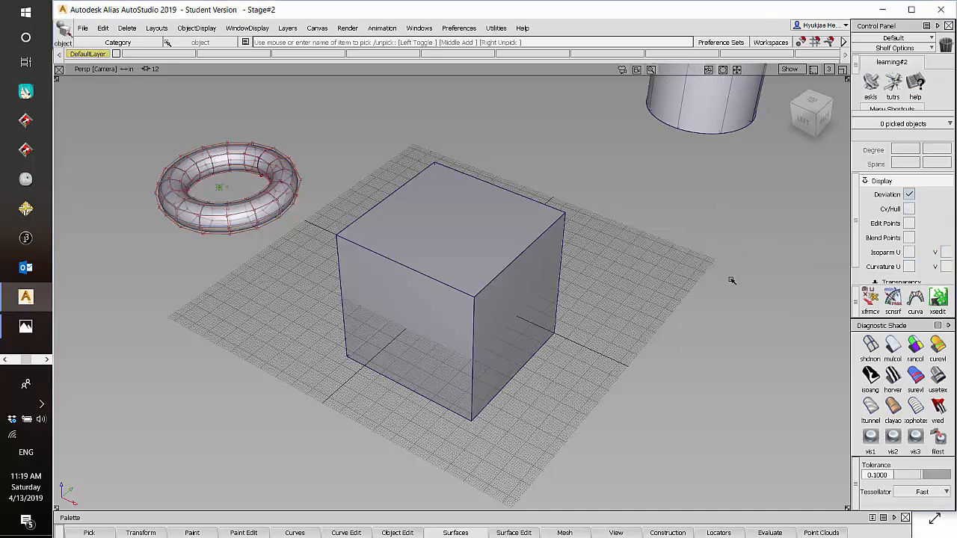
Pick the cylinder, cube and torus once more, and deselect everything with Pick Nothing.
left_click(731, 122)
left_click(551, 291)
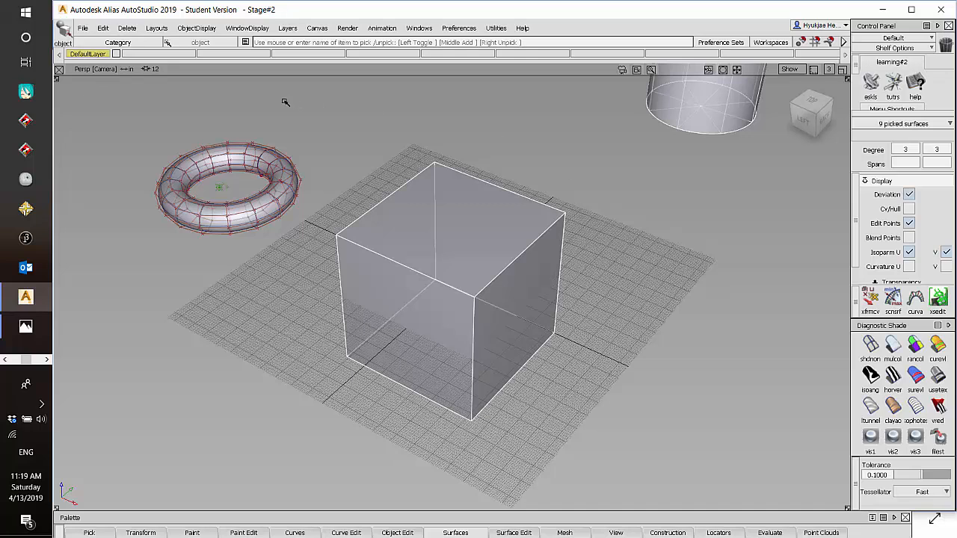
left_click(241, 186)
left_click_drag(739, 273, 748, 224, "ctrl+shift")
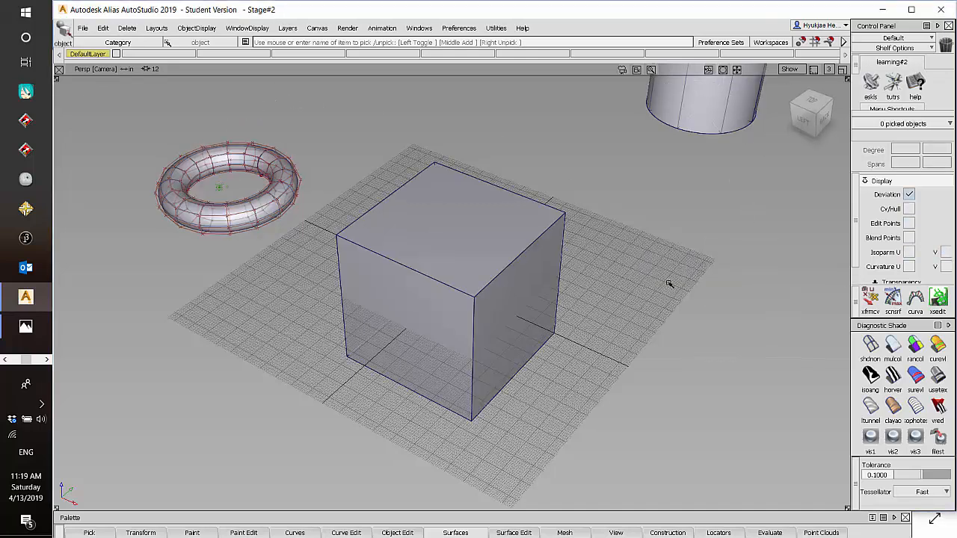
Switch to Pick CV and box-pick groups of control vertices on the side of the torus nearest the cube.
left_click_drag(714, 230, 670, 268, "ctrl+shift")
mouse_move(687, 222)
left_mouse_down("ctrl+shift")
mouse_move(684, 199)
mouse_move(692, 202)
mouse_move(680, 213)
mouse_move(688, 219)
left_mouse_up("ctrl+shift")
left_click_drag(260, 137, 307, 132, "ctrl+shift")
left_click_drag(323, 223, 271, 168)
left_click_drag(238, 196, 250, 249)
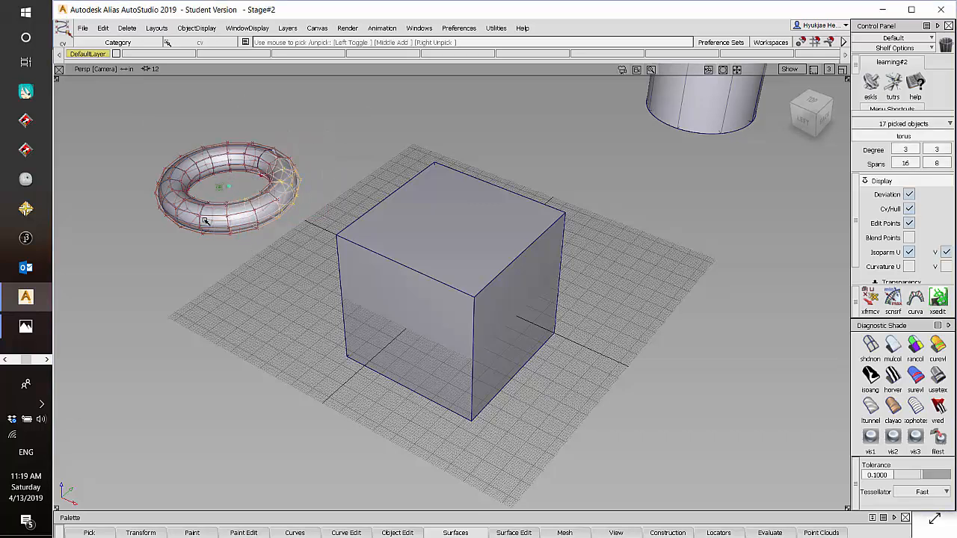
left_click_drag(187, 198, 319, 178)
left_click(331, 98)
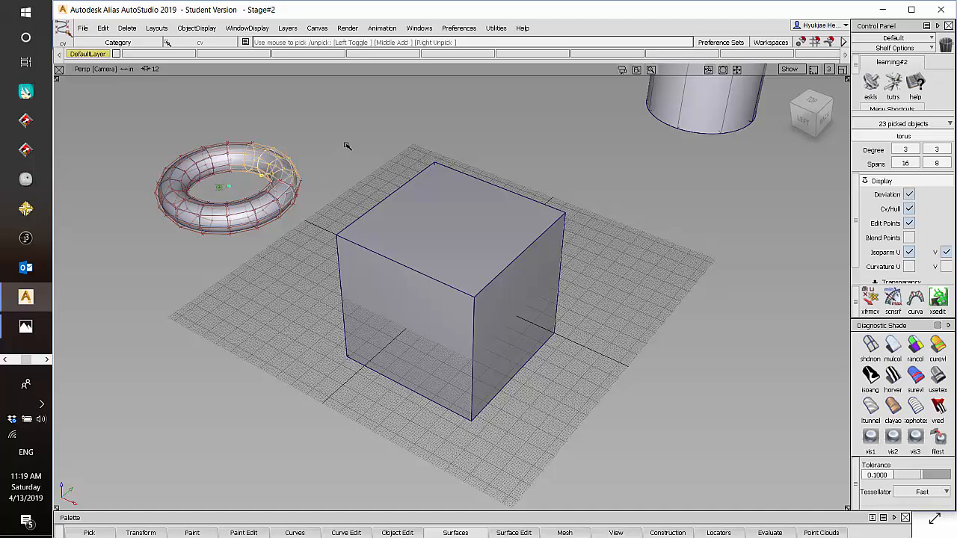
Inspect the picked torus control vertices up close and deselect them with Pick Nothing.
right_click_drag(352, 141, 656, 297, "alt+shift")
left_click_drag(653, 318, 390, 283, "alt+shift")
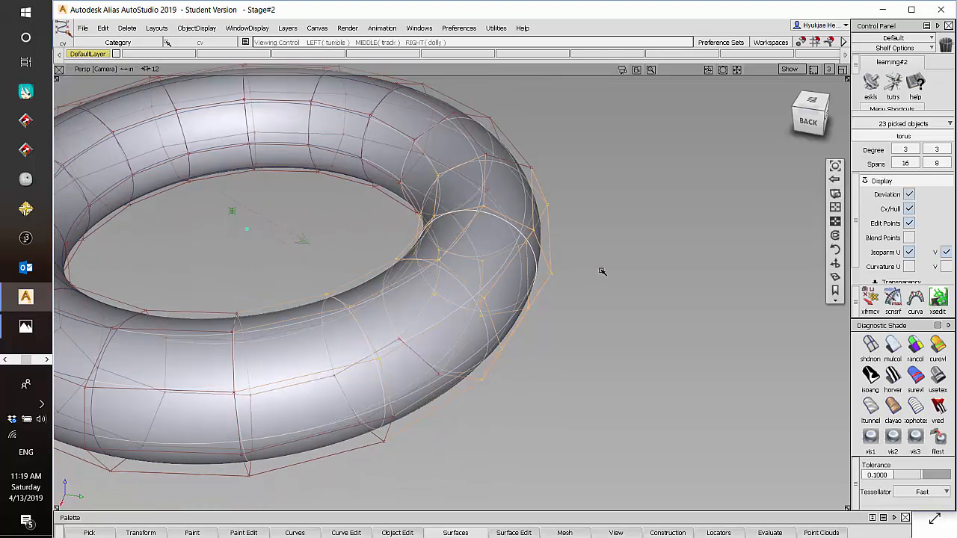
left_click_drag(639, 235, 641, 176, "ctrl+shift")
left_click_drag(662, 255, 636, 250, "alt+shift")
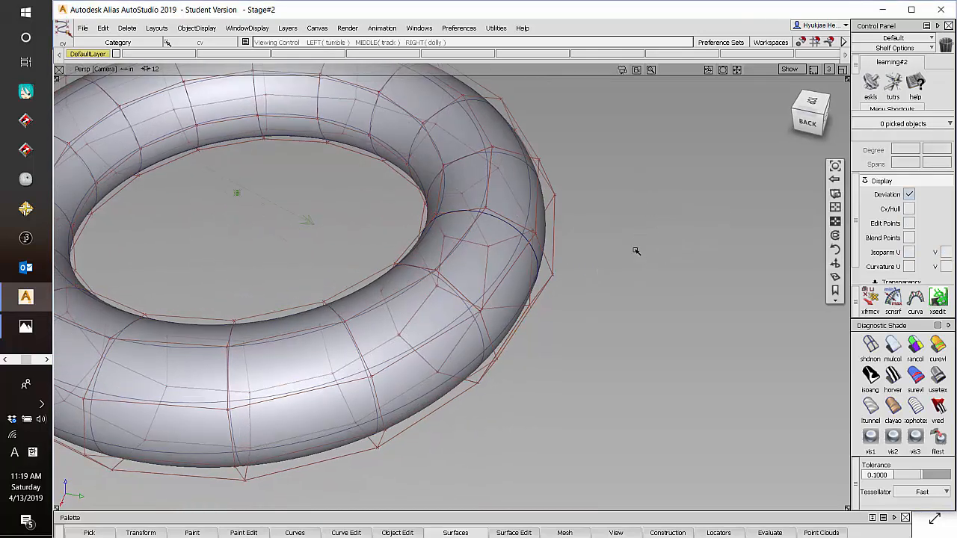
Pick the torus as an object, frame it with Look At, and deselect it.
left_click_drag(600, 178, 602, 204, "ctrl+shift")
left_click(489, 213)
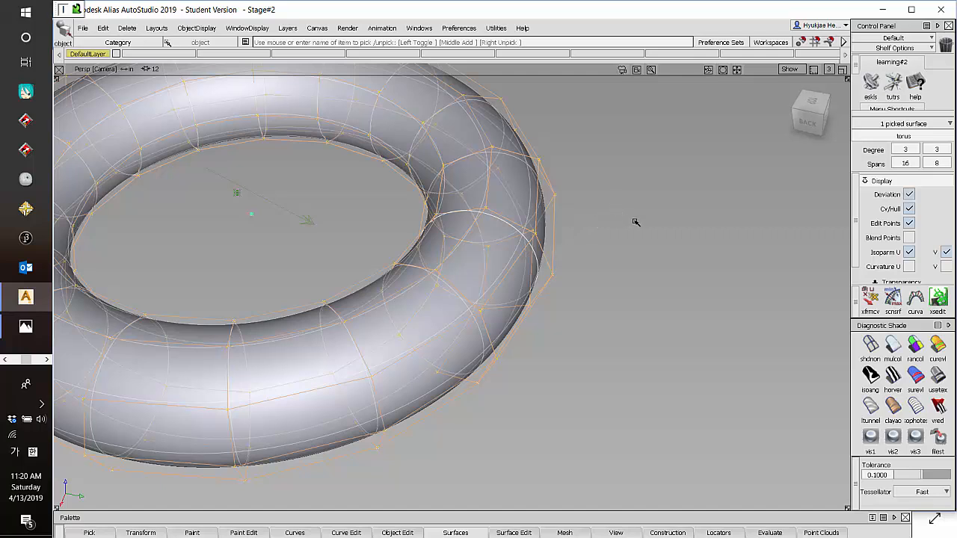
key("f")
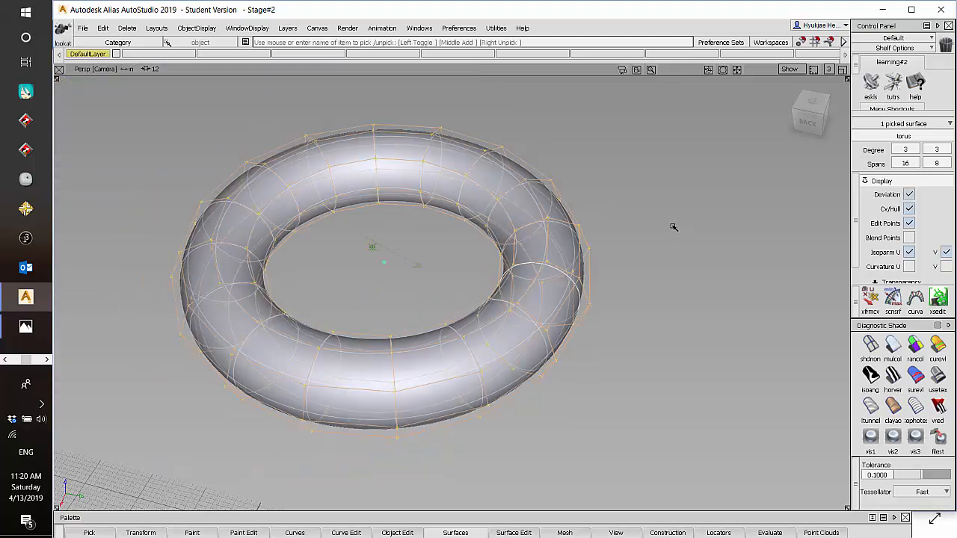
left_click_drag(641, 258, 791, 284, "alt+shift")
left_click_drag(673, 284, 736, 184, "alt+shift")
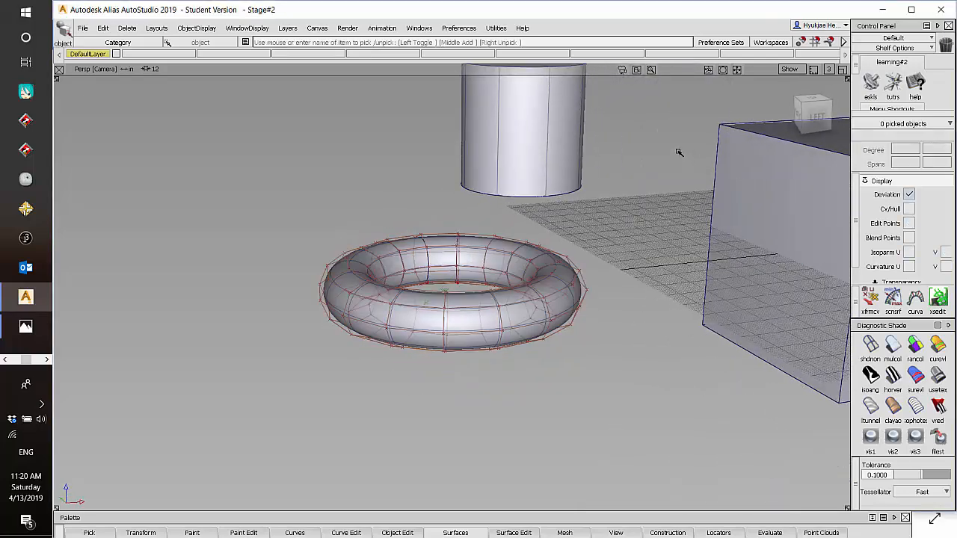
Pick the cube and centre the view on it with Look At.
left_click_drag(679, 150, 752, 219)
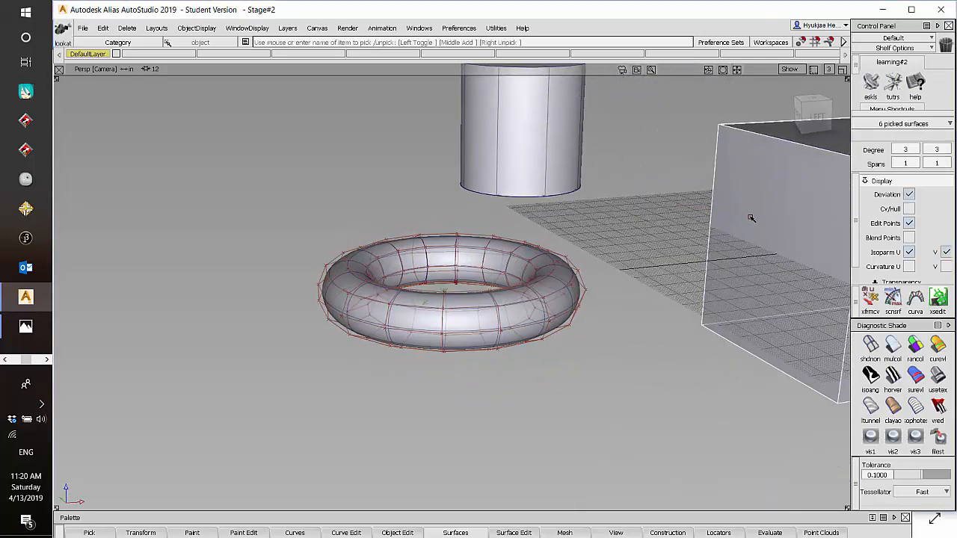
key("alt+l")
left_click_drag(734, 262, 516, 266, "alt+shift")
Add the cylinder to the picked cube, frame both with Look At, and deselect them.
left_click_drag(713, 229, 713, 257, "ctrl+shift")
left_click_drag(669, 212, 698, 126)
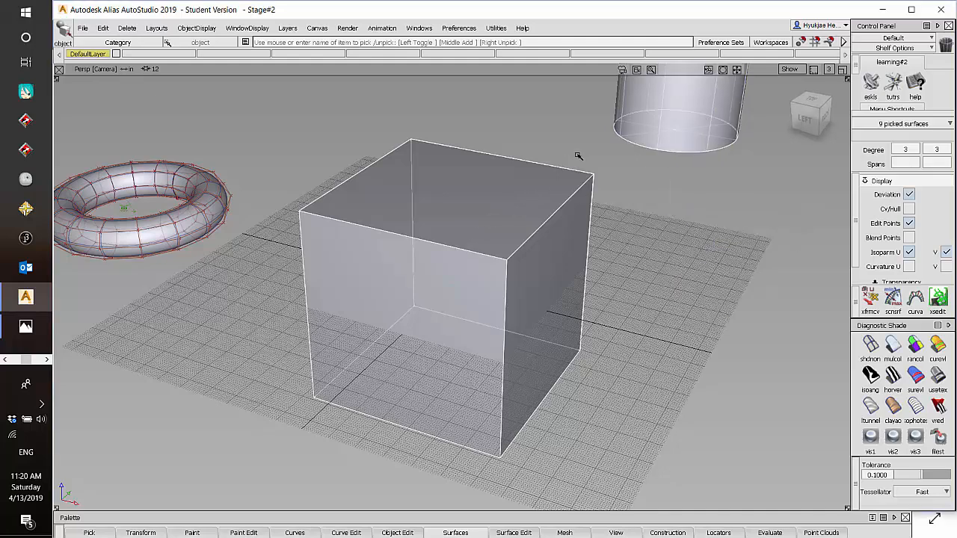
right_click_drag(602, 141, 602, 284, "ctrl+shift")
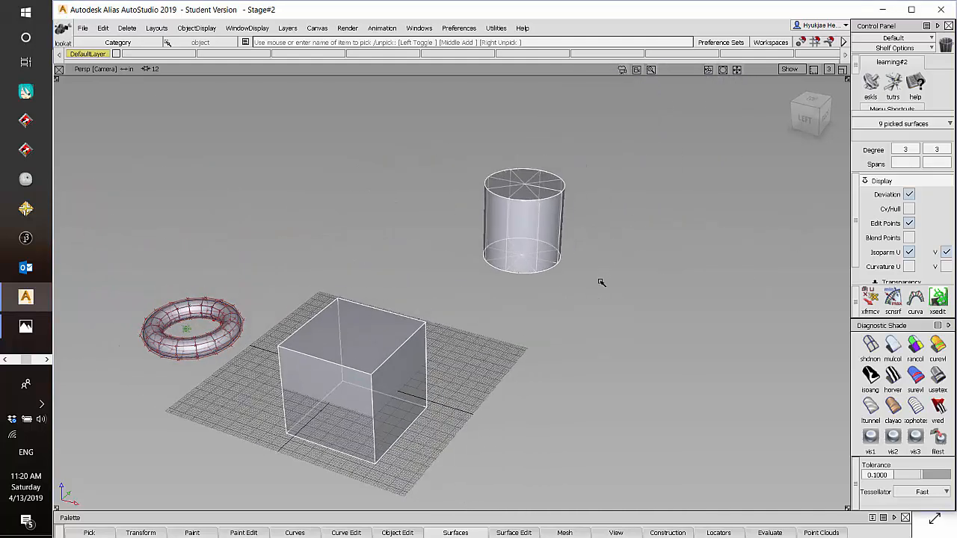
left_click_drag(602, 284, 493, 111, "alt+shift")
left_click_drag(423, 158, 380, 226, "alt+shift")
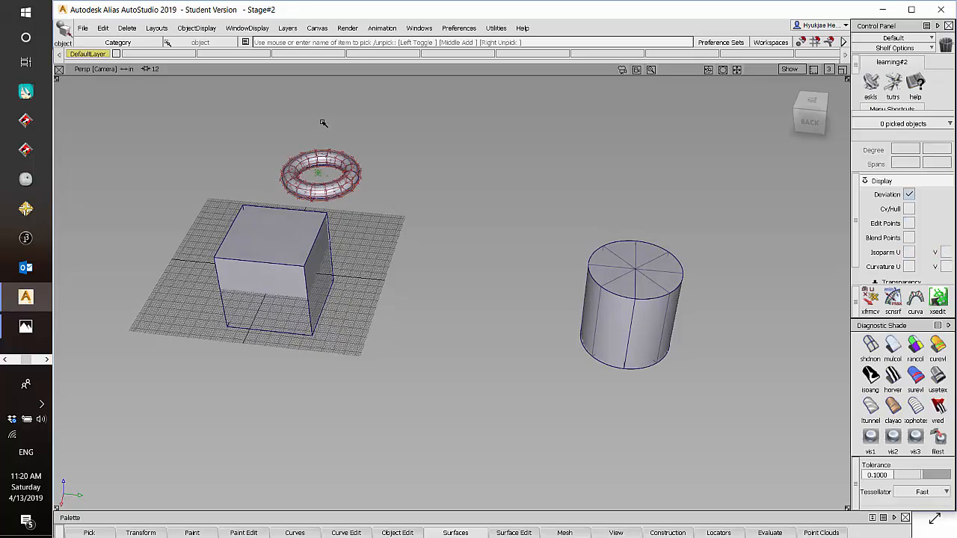
Box-pick the torus and frame it with Look At.
left_click_drag(323, 121, 360, 182)
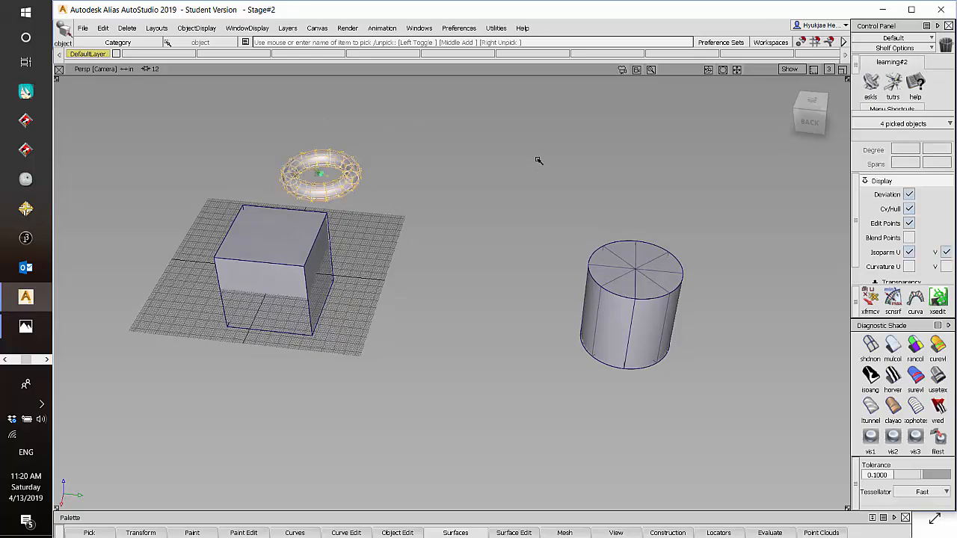
key("ctrl+f")
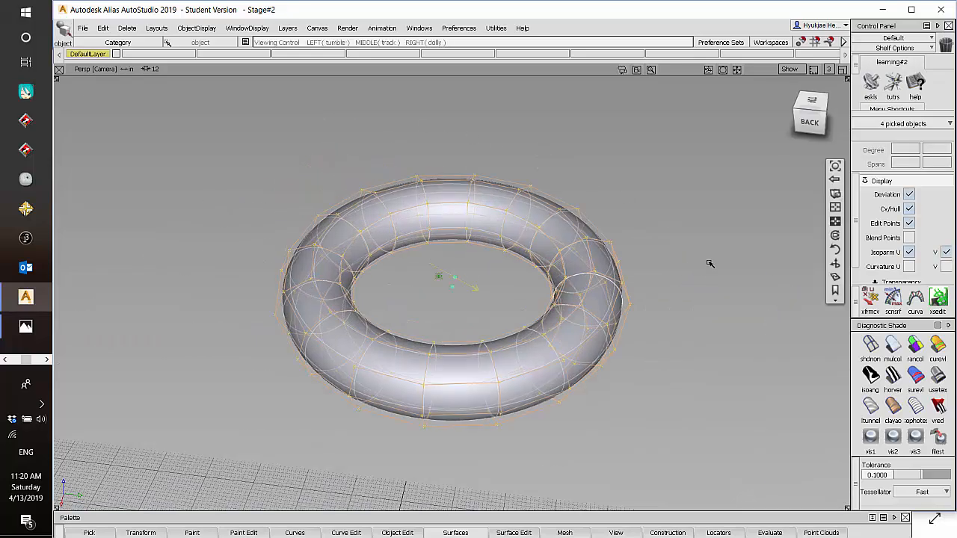
left_click_drag(698, 280, 636, 241, "alt+shift")
Switch to Pick CV and box-pick the control vertices on the torus's upper outer side facing the BACK view.
left_click(596, 216, "ctrl+shift")
left_click_drag(596, 216, 658, 216, "ctrl+shift")
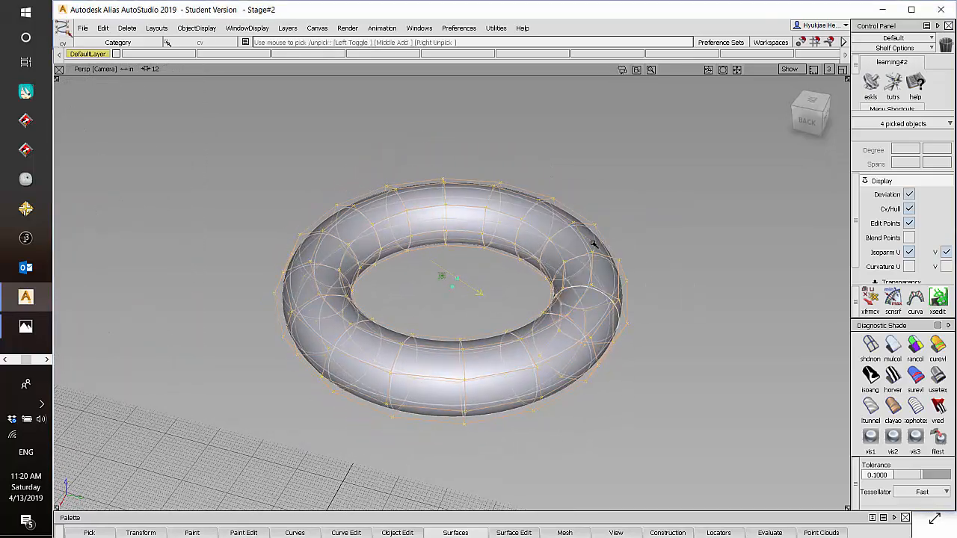
left_click_drag(560, 217, 645, 296)
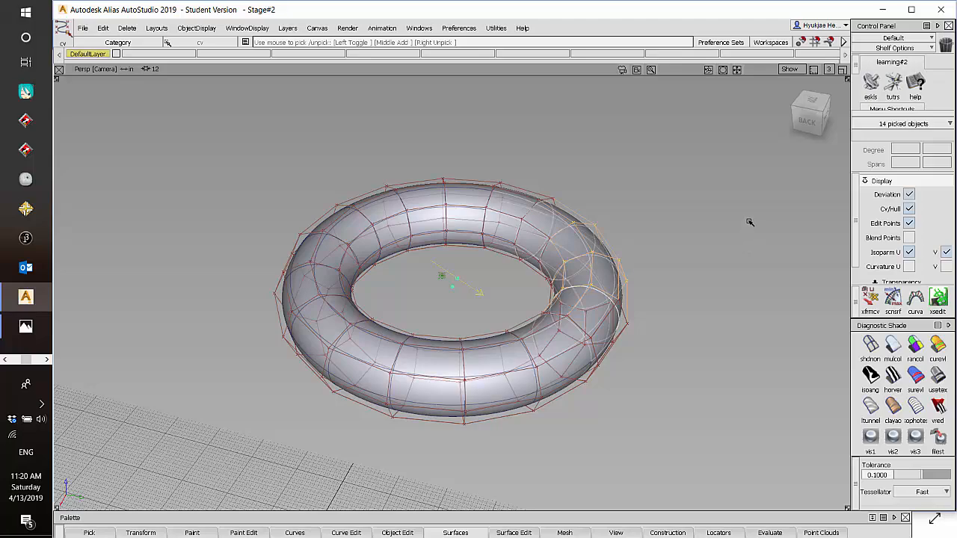
Clear the picked control vertices and frame all four objects with Look At, viewed from the LEFT side.
left_click_drag(699, 322, 673, 209, "alt+shift")
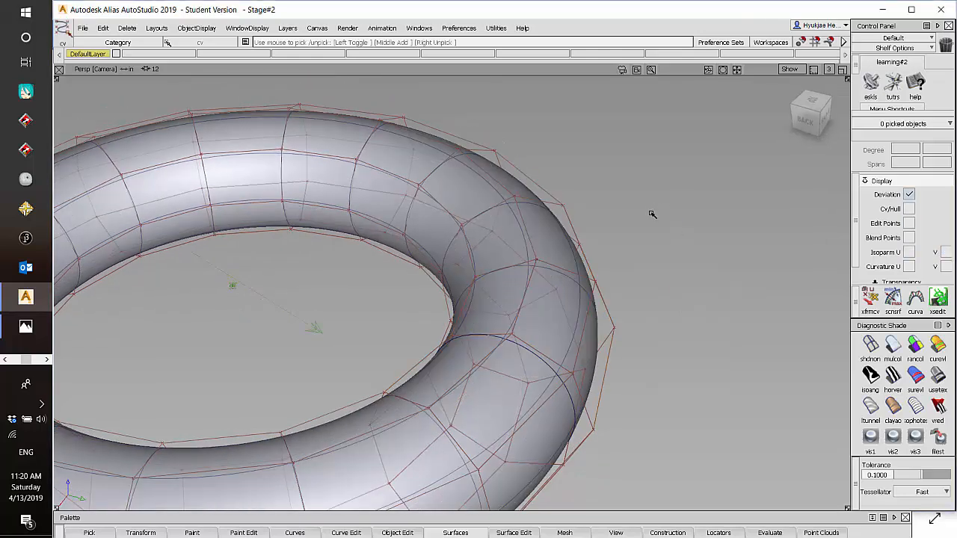
left_click_drag(569, 264, 609, 291, "alt+shift")
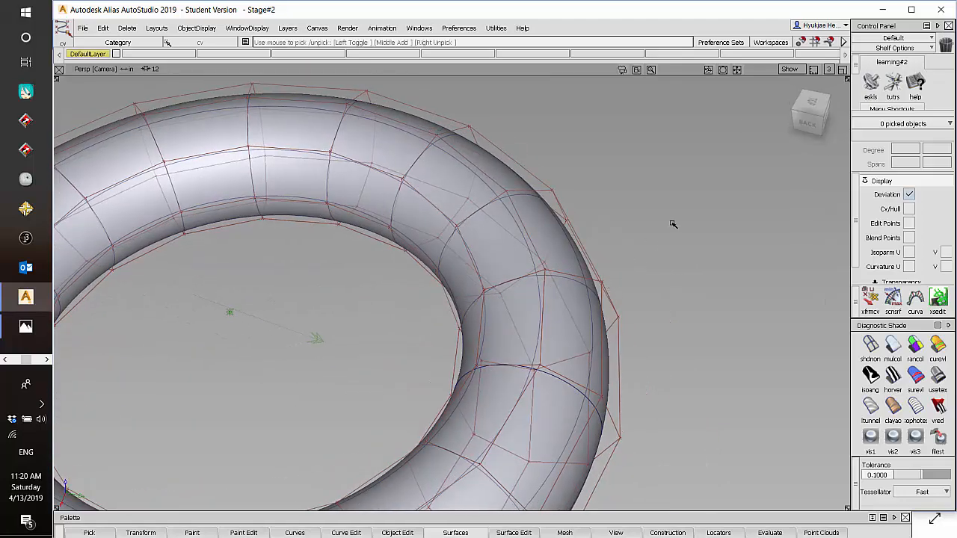
key("f")
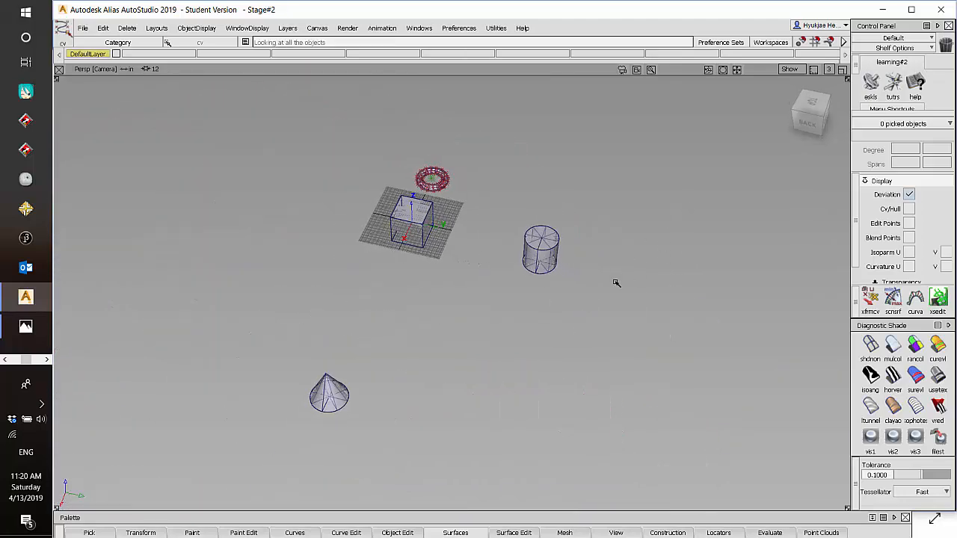
left_click_drag(618, 282, 488, 276, "alt+shift")
right_click_drag(488, 276, 548, 263, "alt+shift")
left_click_drag(523, 267, 503, 252, "alt+shift")
mouse_move(516, 210)
left_mouse_down("alt+shift")
mouse_move(462, 212)
mouse_move(505, 207)
left_mouse_up("alt+shift")
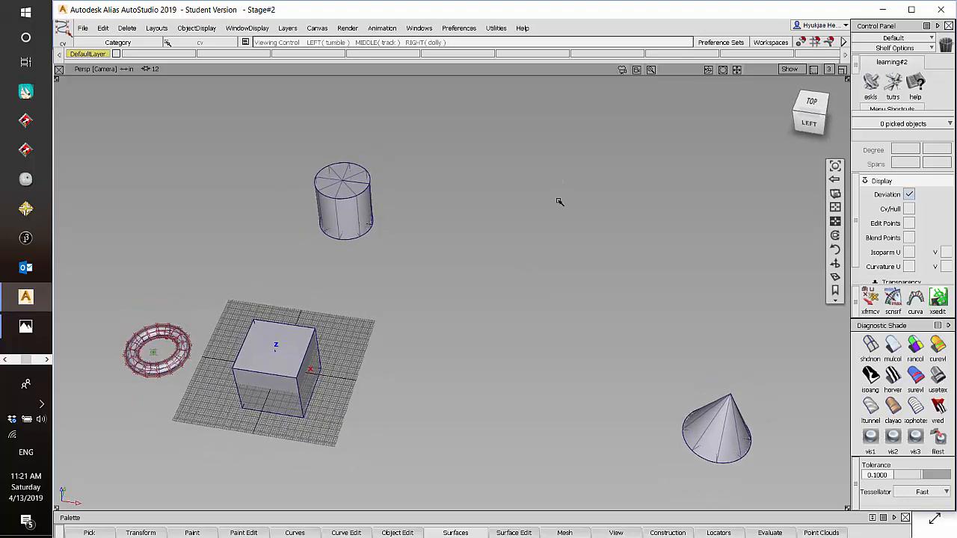
Examine the available pick commands, including Pick Nothing, Pick Object, Pick CV and Pick Edit Point.
left_click_drag(640, 186, 619, 149, "ctrl+shift")
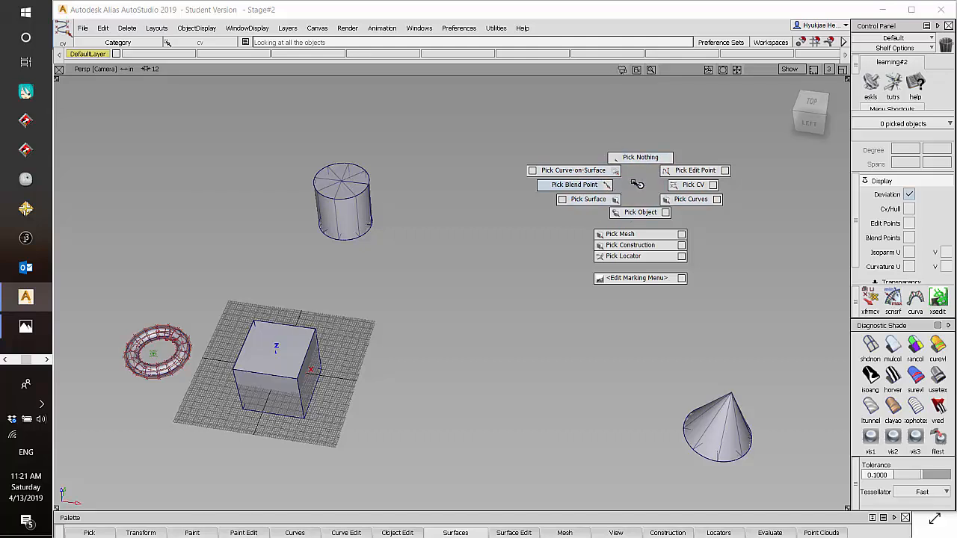
left_click_drag(641, 185, 641, 185, "ctrl+shift")
left_click_drag(562, 237, 613, 236, "alt+shift")
middle_click_drag(613, 235, 598, 230, "alt+shift")
mouse_move(598, 230)
left_mouse_down("alt+shift")
mouse_move(573, 232)
mouse_move(611, 216)
mouse_move(573, 226)
mouse_move(593, 229)
left_mouse_up("alt+shift")
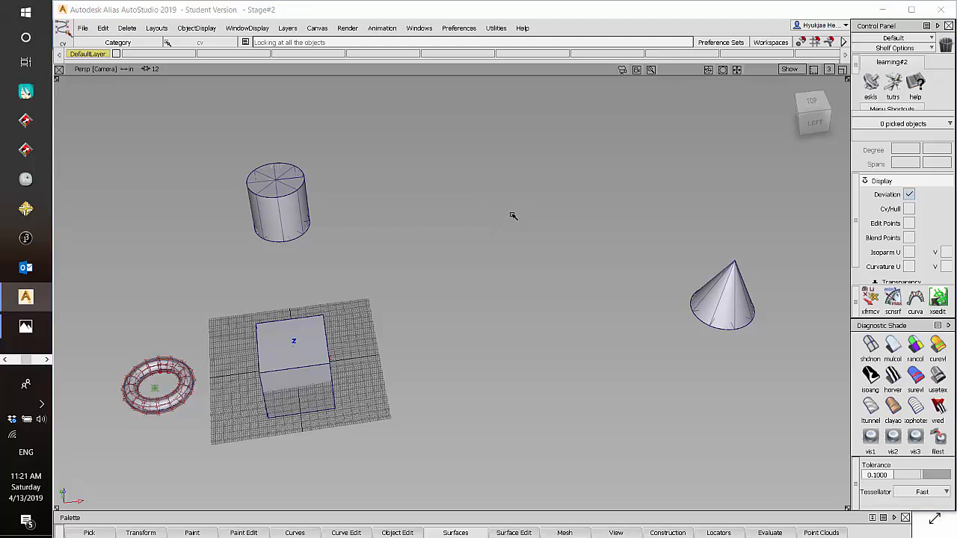
left_click_drag(512, 215, 579, 194, "ctrl+shift")
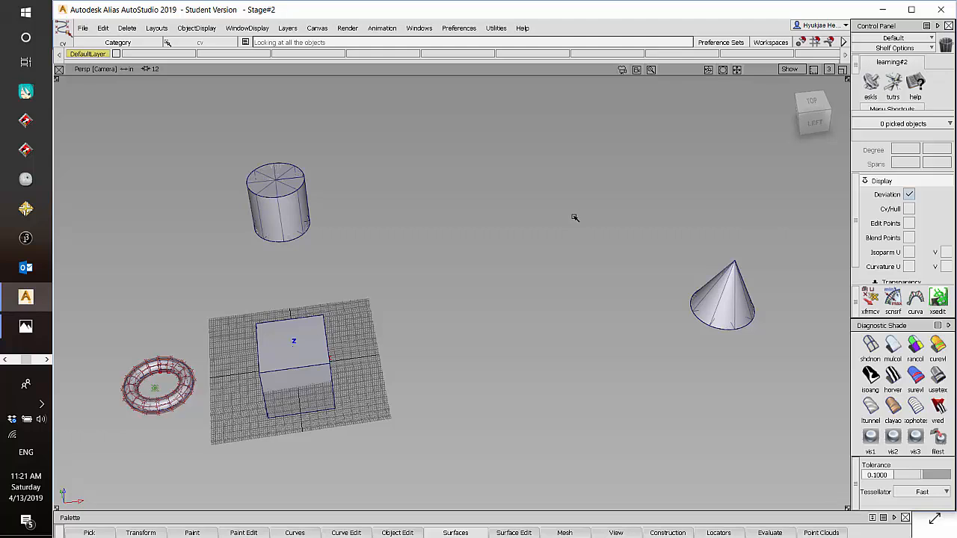
Examine the available transform commands, including Move, Rotate, Scale and Center Pivot.
middle_click(574, 217, "ctrl+shift")
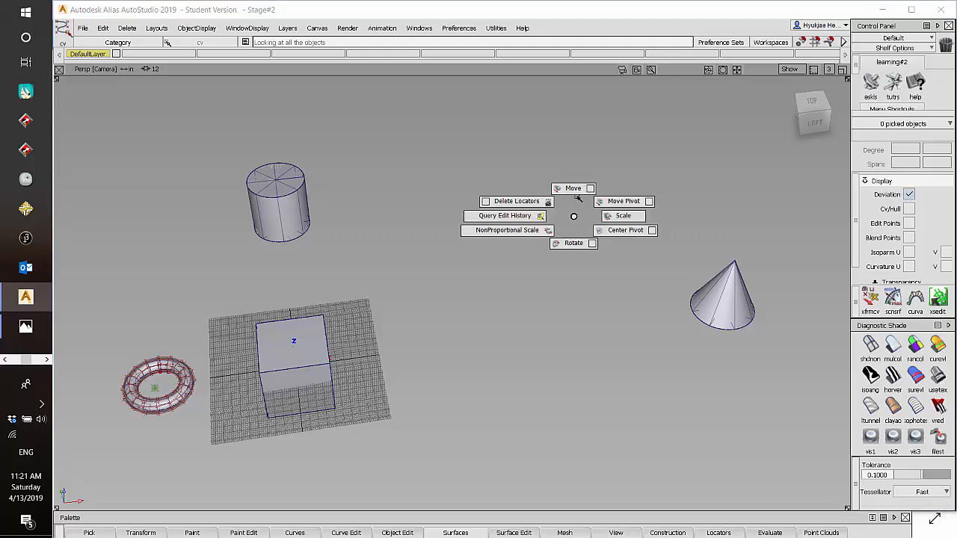
middle_click_drag(575, 215, 619, 218, "ctrl+shift")
middle_click_drag(578, 183, 574, 240, "ctrl+shift")
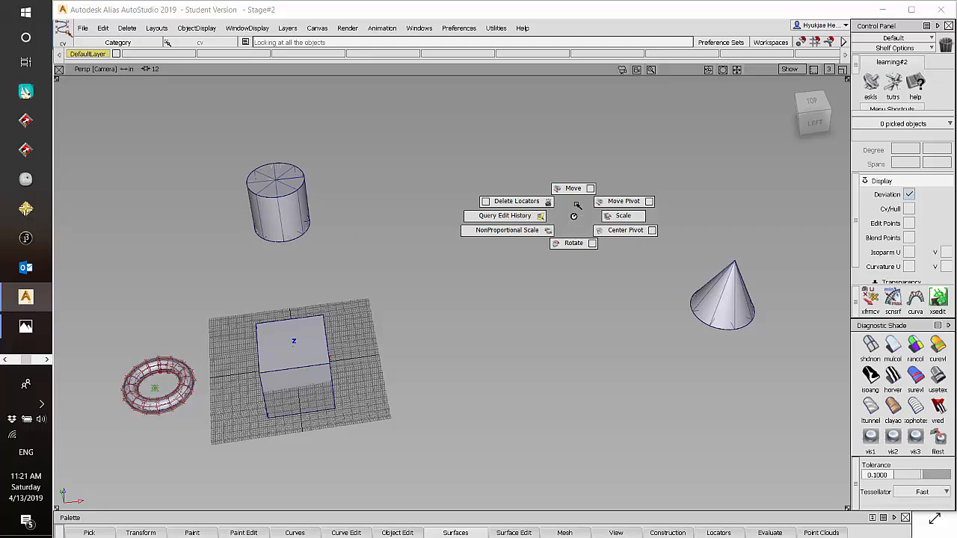
middle_click_drag(575, 216, 572, 216, "ctrl+shift")
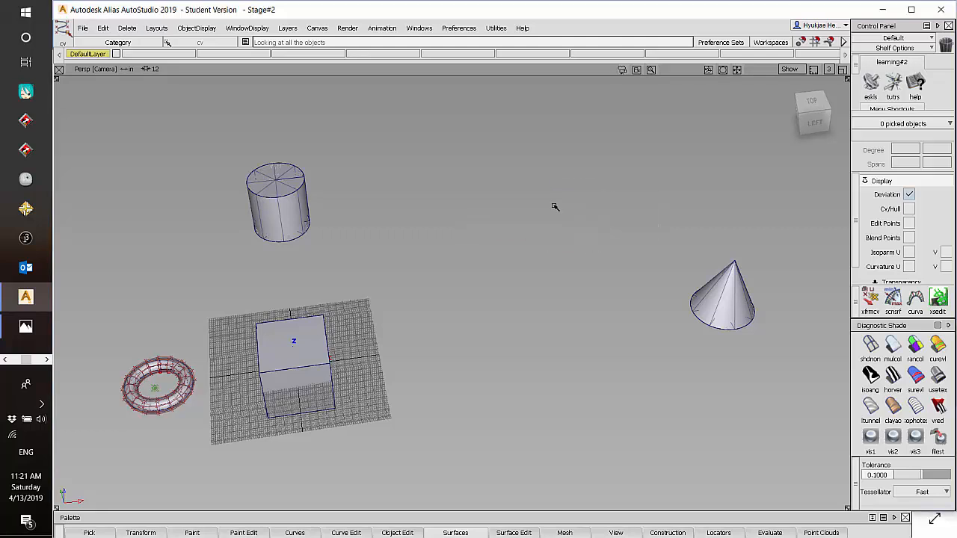
Examine the available display commands, including Toggle Grid, Toggle Model, Shade (Fast), Controls ON and Controls OFF.
right_click_drag(555, 204, 602, 198, "ctrl+shift")
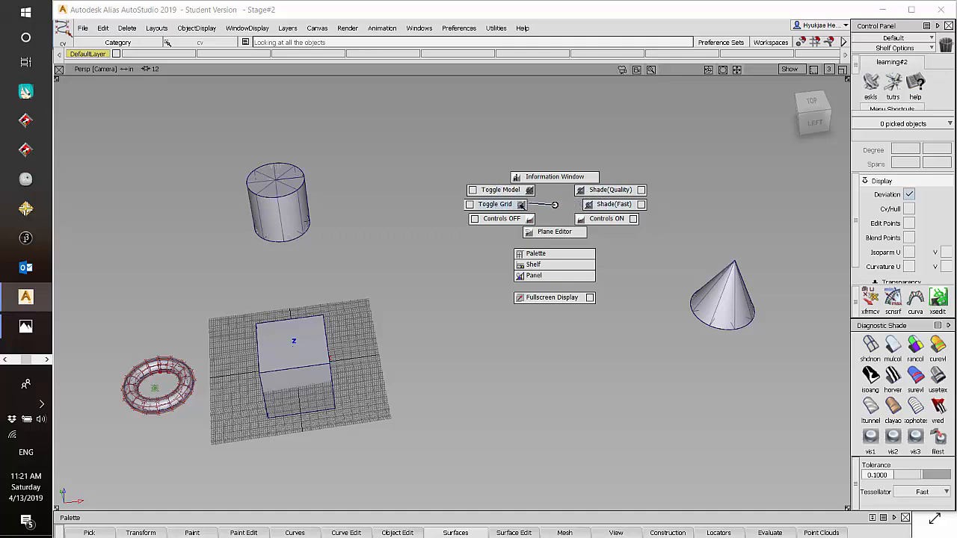
right_click_drag(521, 204, 557, 205, "ctrl+shift")
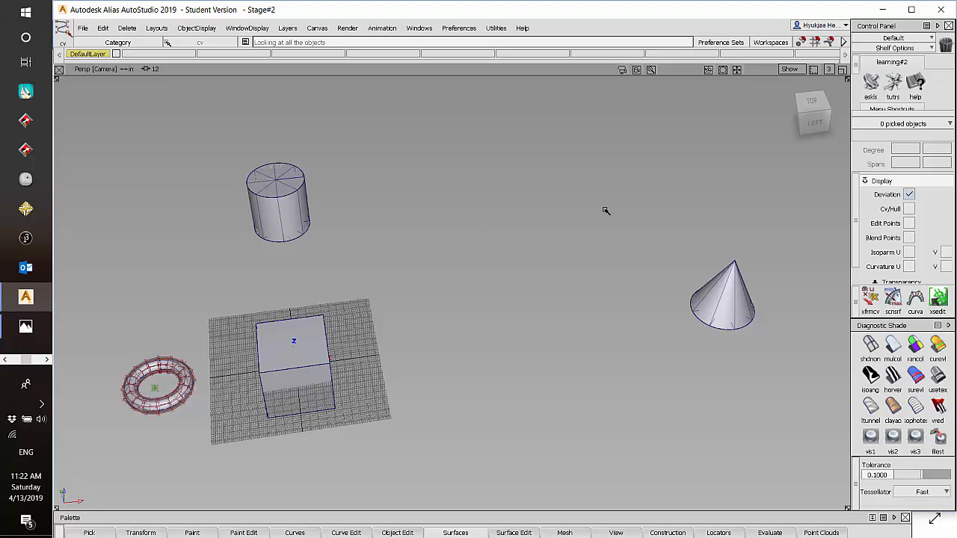
left_click_drag(596, 215, 532, 233, "alt+shift")
middle_click_drag(532, 232, 576, 210, "alt+shift")
left_click_drag(574, 215, 578, 217, "ctrl+shift")
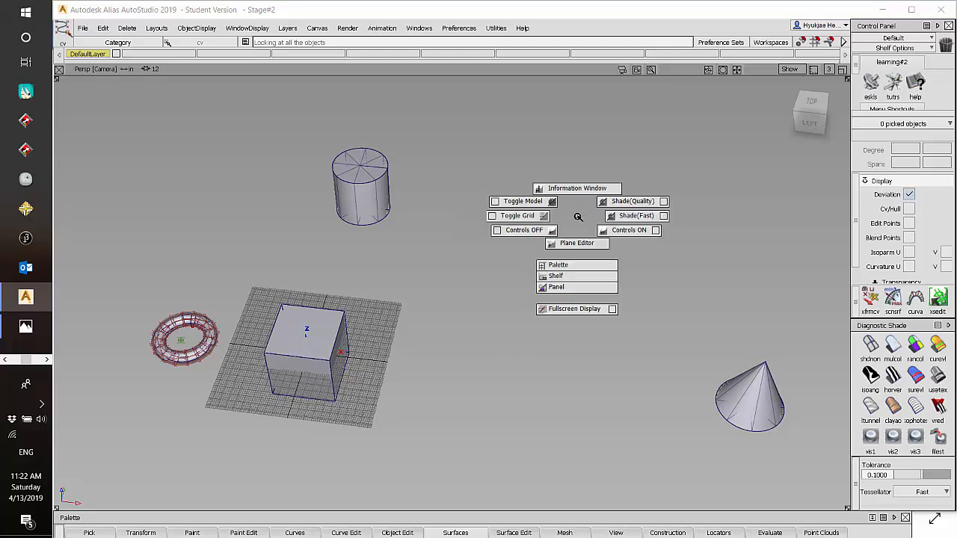
right_click_drag(578, 217, 578, 217, "ctrl+shift")
mouse_move(574, 217)
left_mouse_down("alt+shift")
mouse_move(568, 234)
mouse_move(541, 189)
mouse_move(555, 214)
left_mouse_up("alt+shift")
left_click_drag(433, 359, 465, 327, "alt+shift")
left_click_drag(426, 270, 429, 267, "ctrl+shift")
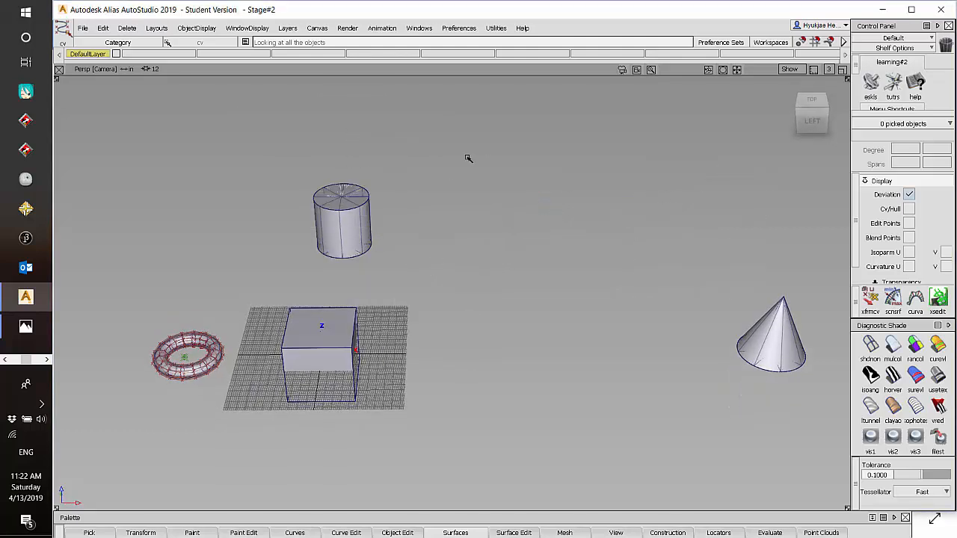
Switch the pick mode to Pick Edit Point and look over the other pick commands.
left_click_drag(477, 151, 530, 216, "ctrl+shift")
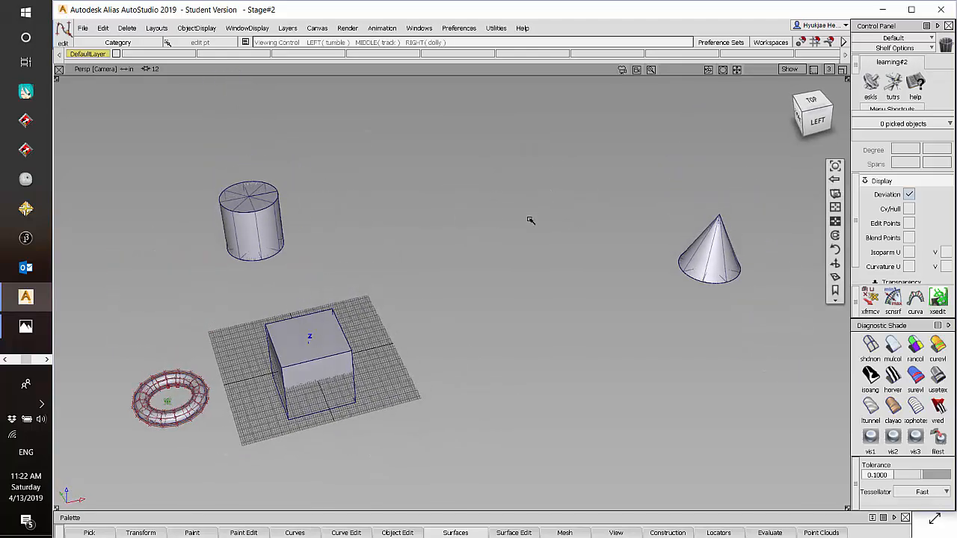
left_click(84, 139, "ctrl+shift")
left_click(509, 235, "ctrl+shift")
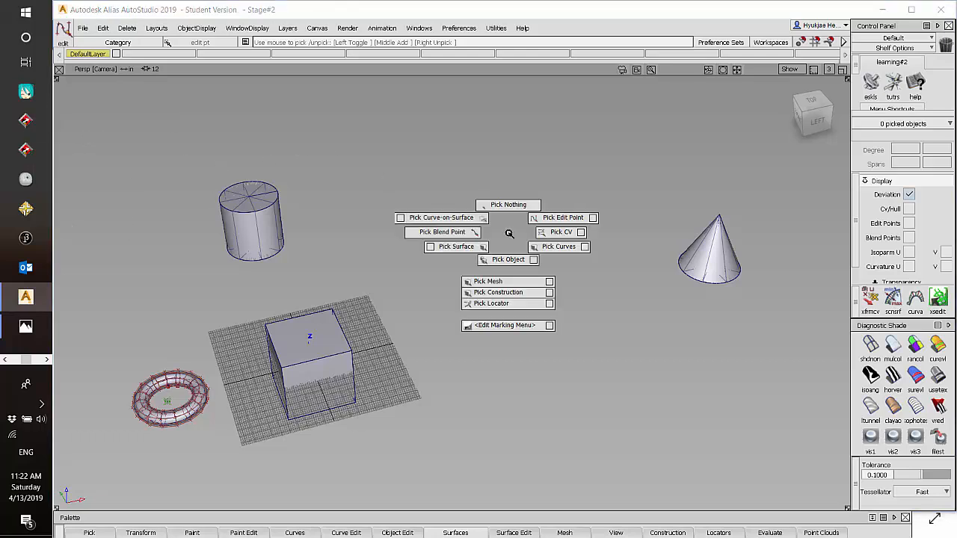
left_click(389, 165, "ctrl+shift")
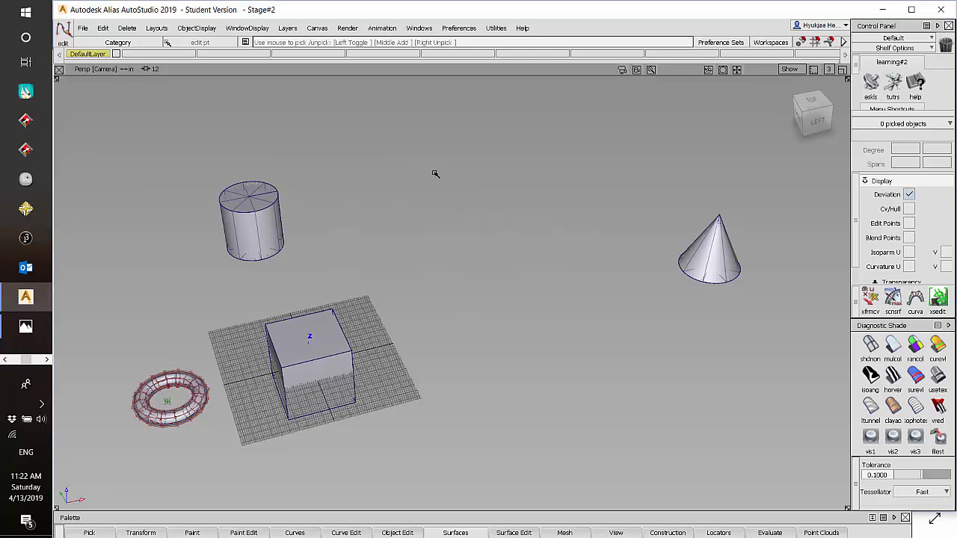
left_click_drag(561, 332, 563, 255, "alt+shift")
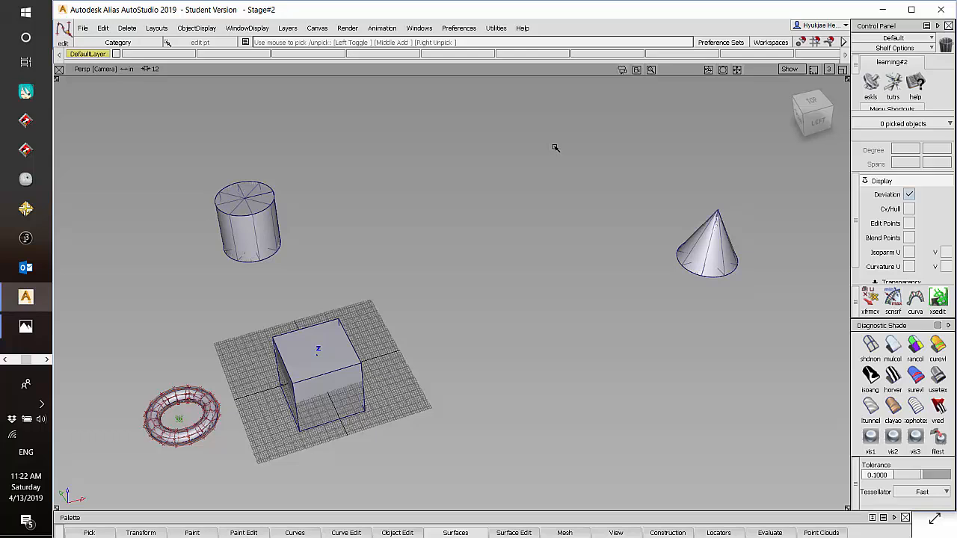
Box-pick the cone with Pick Object and clear the selection with Pick Nothing.
left_click_drag(559, 145, 493, 196, "ctrl+shift")
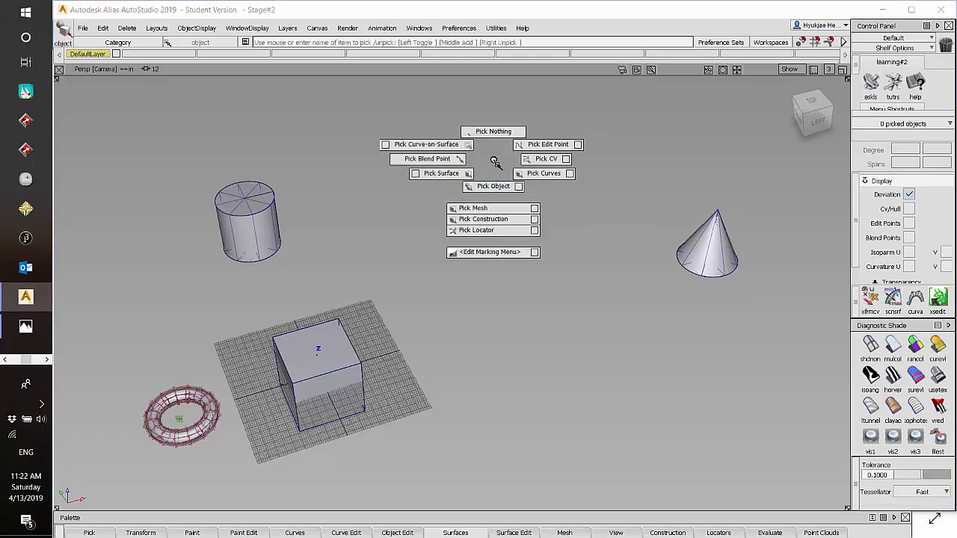
left_click_drag(495, 162, 448, 193, "ctrl+shift")
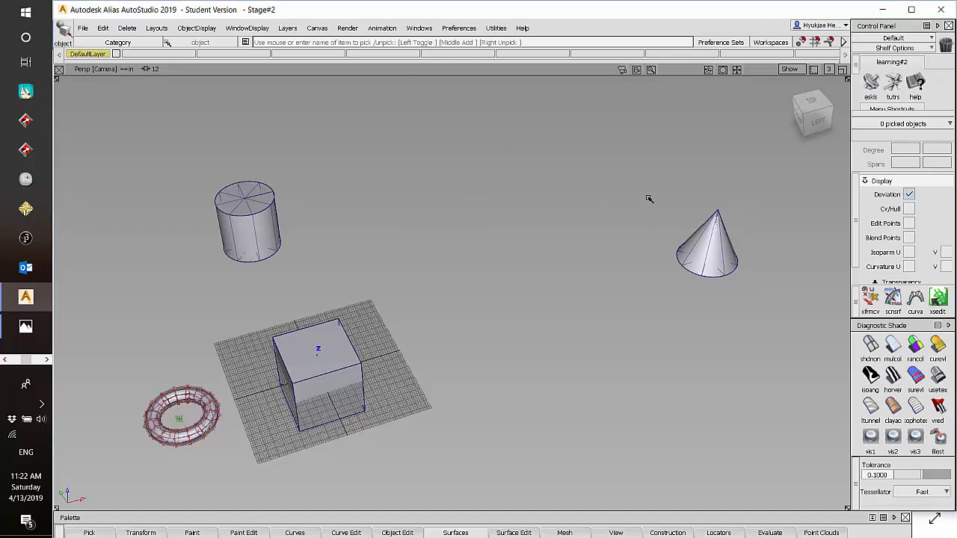
left_click_drag(632, 168, 633, 168, "ctrl+shift")
left_click_drag(654, 211, 845, 320)
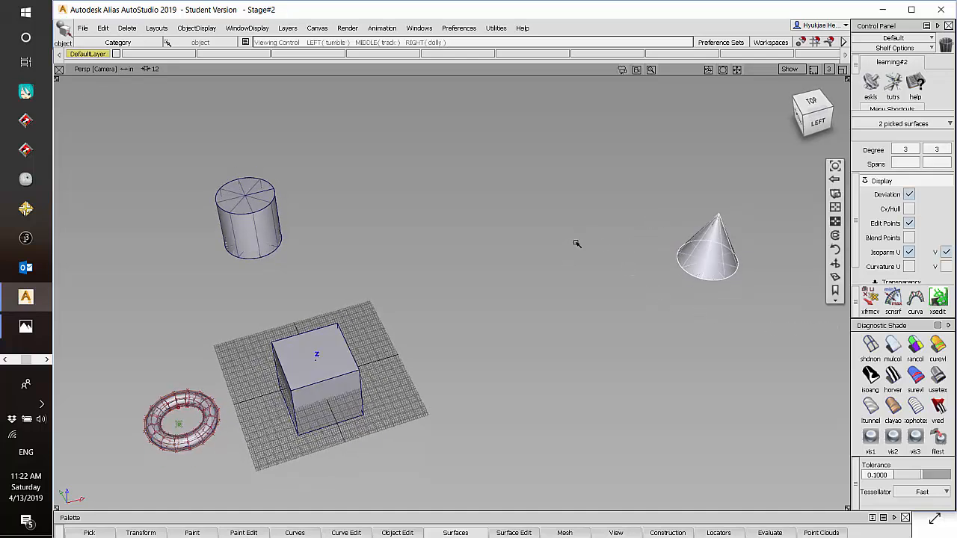
mouse_move(497, 205)
left_mouse_down("ctrl+shift")
mouse_move(500, 179)
mouse_move(497, 210)
left_mouse_up("ctrl+shift")
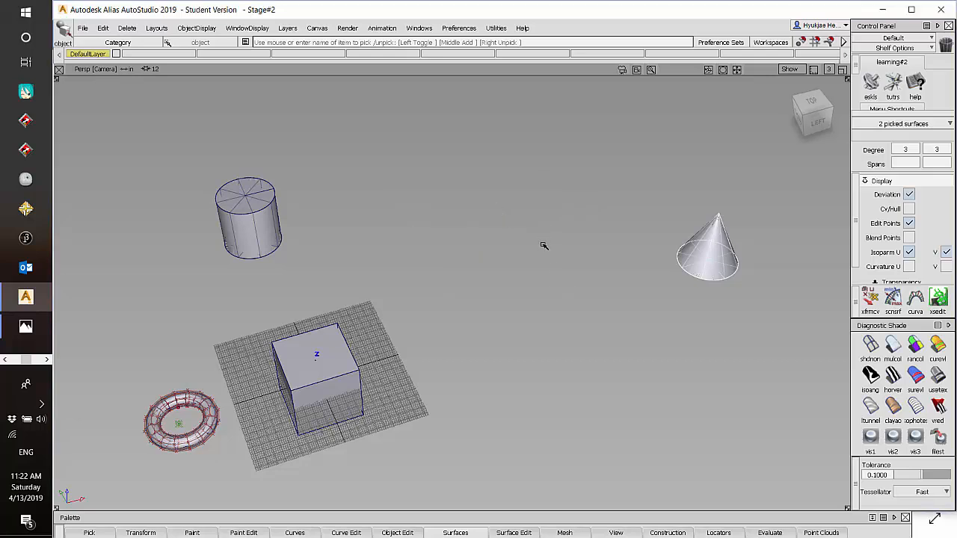
left_click_drag(555, 167, 558, 140, "ctrl+shift")
Pick the cylinder and deselect it with Pick Nothing.
left_click_drag(355, 189, 411, 193, "alt+shift")
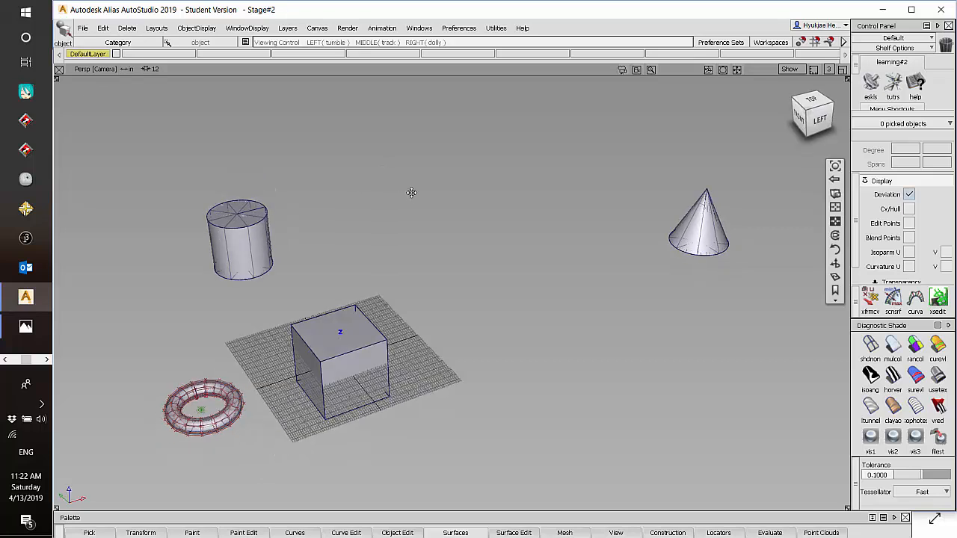
middle_click_drag(411, 193, 398, 197, "alt+shift")
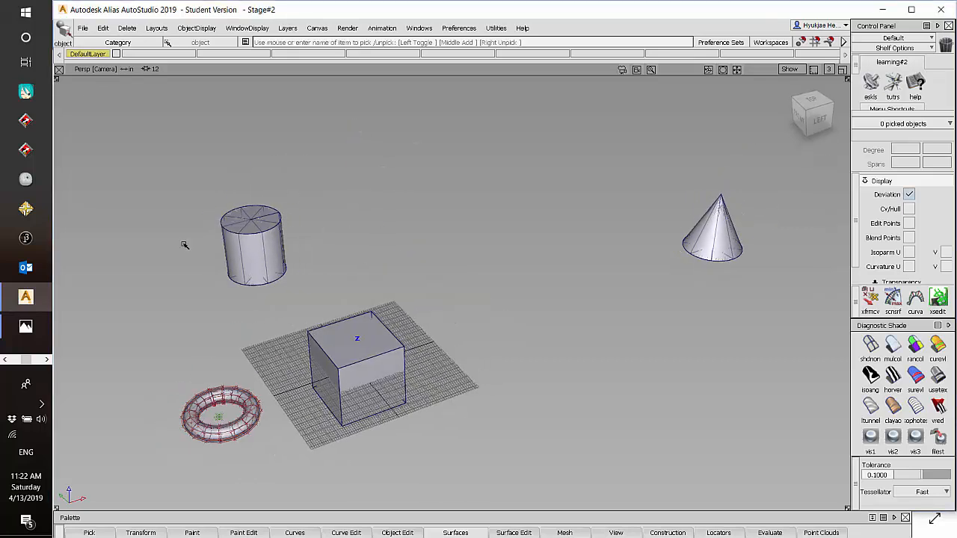
left_click(238, 247)
left_click_drag(531, 256, 511, 111, "ctrl+shift")
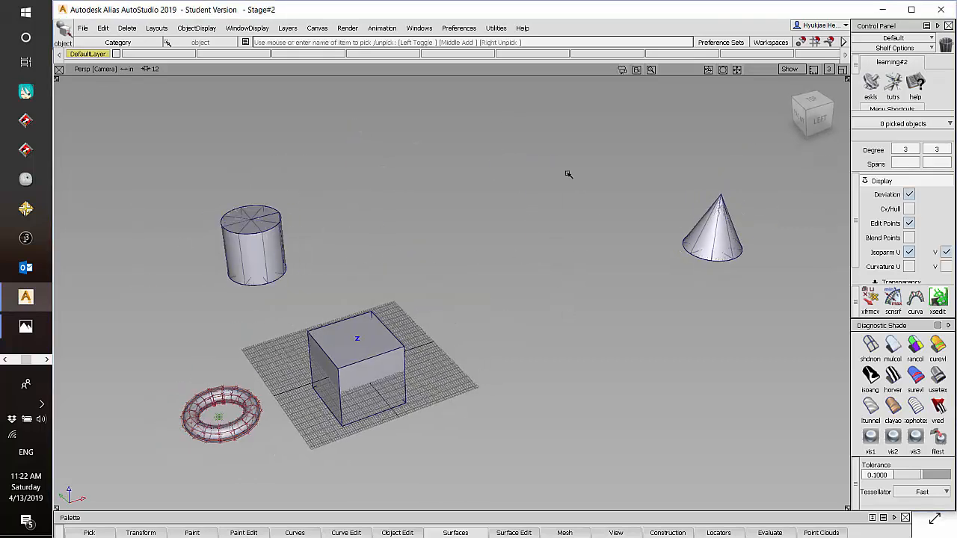
Reactivate Pick Object to box-pick the cone once more and deselect it with Pick Nothing.
left_click_drag(558, 158, 543, 256, "ctrl+shift")
left_click_drag(593, 136, 716, 244)
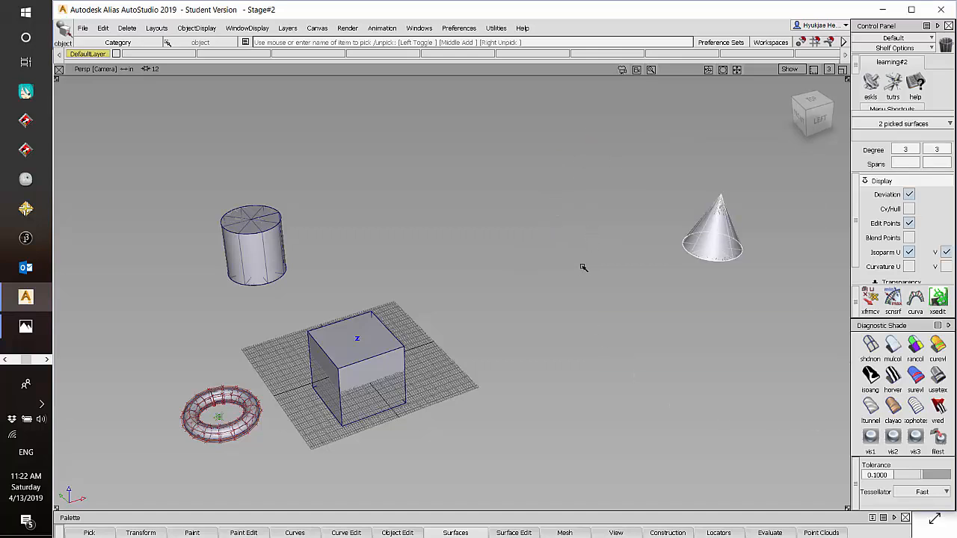
left_click_drag(592, 265, 591, 197, "ctrl+shift")
Try picking the torus and the cylinder as objects, and switch to Pick CV with nothing picked.
left_click_drag(557, 243, 427, 275, "alt+shift")
left_click_drag(325, 289, 369, 436, "ctrl+shift")
left_click(193, 391)
left_click(301, 250)
left_click_drag(506, 307, 465, 211, "alt+shift")
left_click_drag(406, 211, 425, 225, "ctrl+shift")
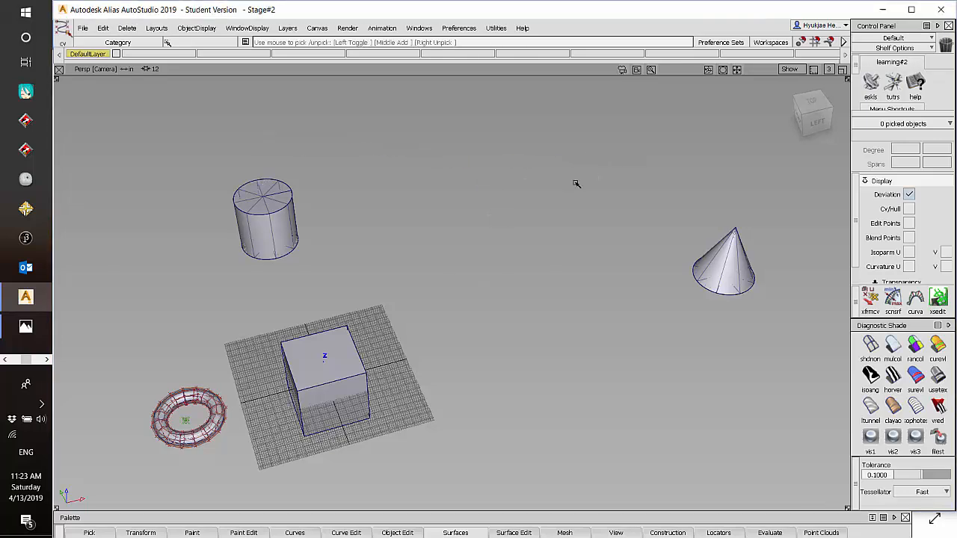
left_click_drag(464, 196, 498, 219, "alt+shift")
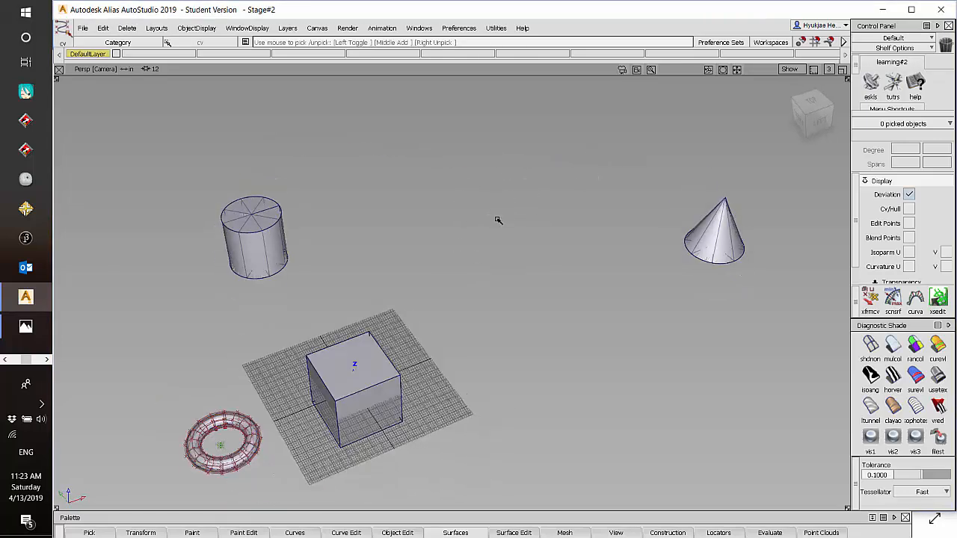